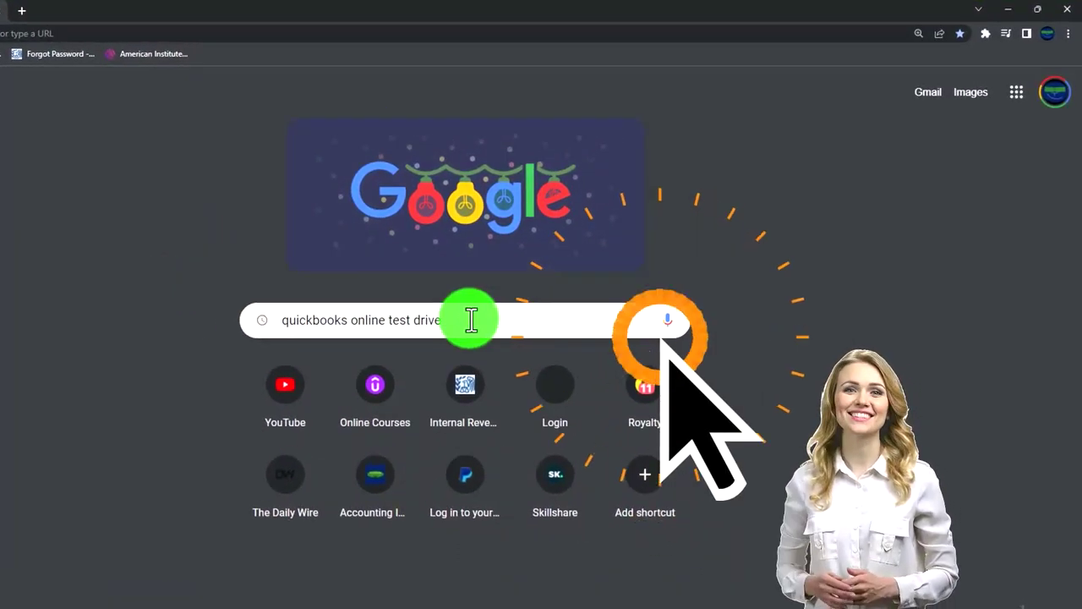
- Search Google for "quickbooks online test drive", open the United States test drive from the help article, and complete its security verification
key(Return)
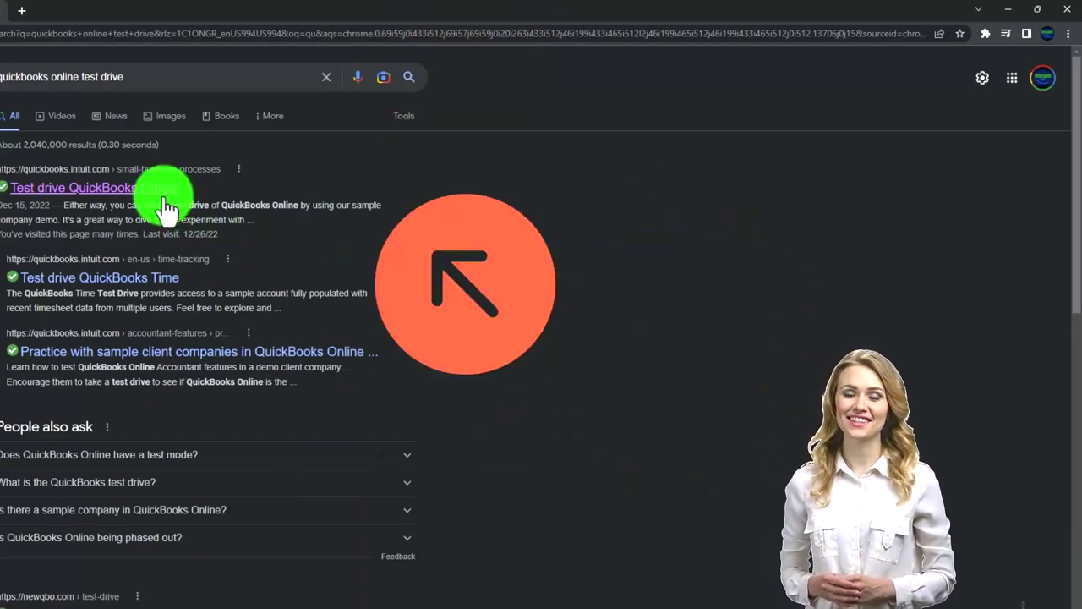
click(116, 191)
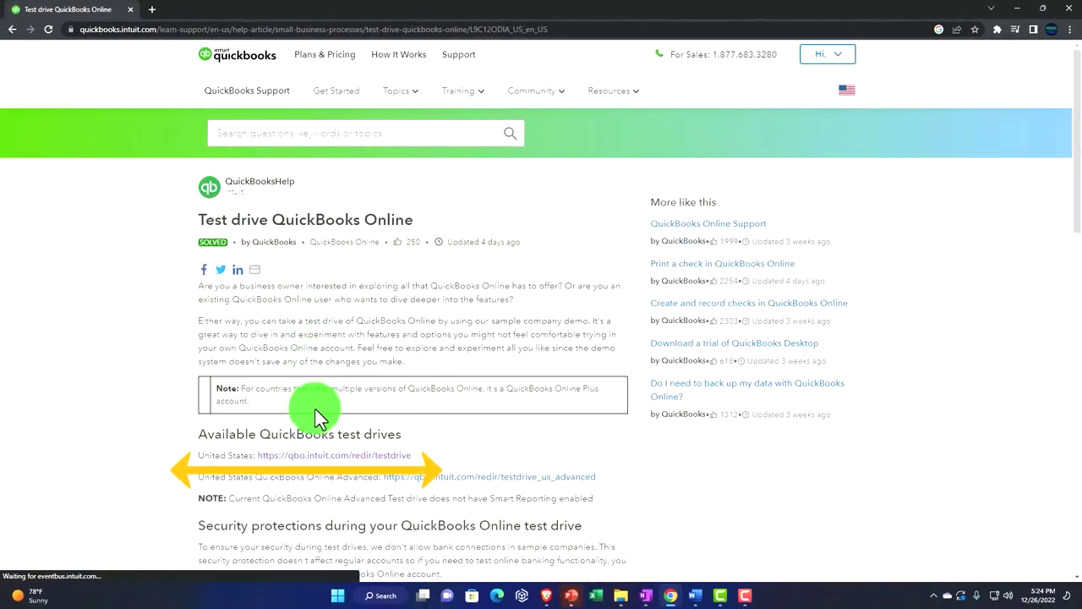
click(322, 458)
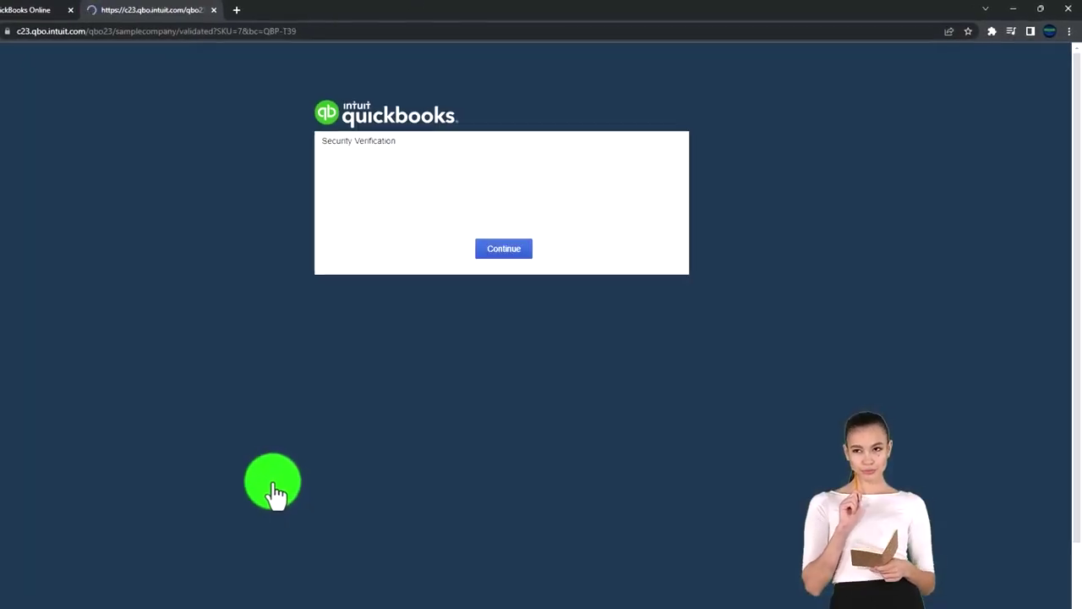
click(396, 216)
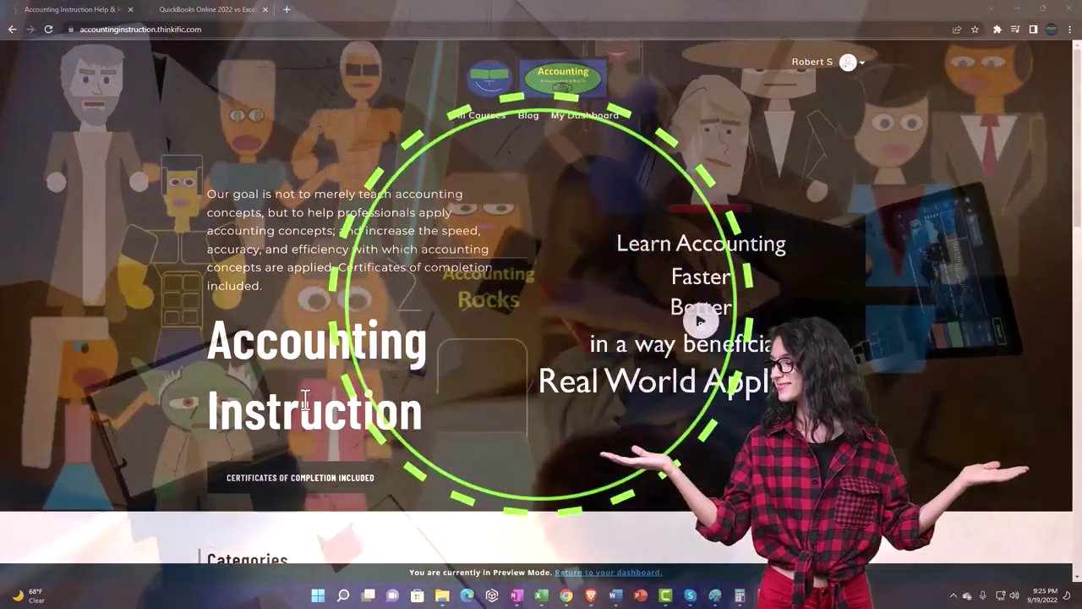
- Look through the Accounting Instruction course categories and the lesson sections of the QuickBooks Online 2022 course
scroll(149, 462, down, 2)
scroll(148, 461, down, 5)
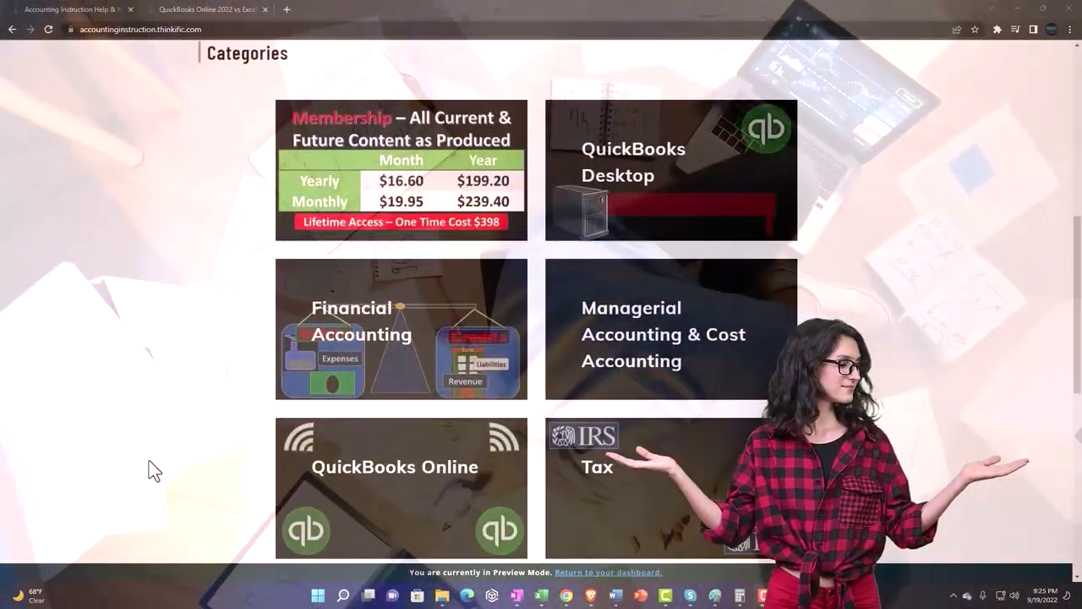
scroll(149, 462, down, 6)
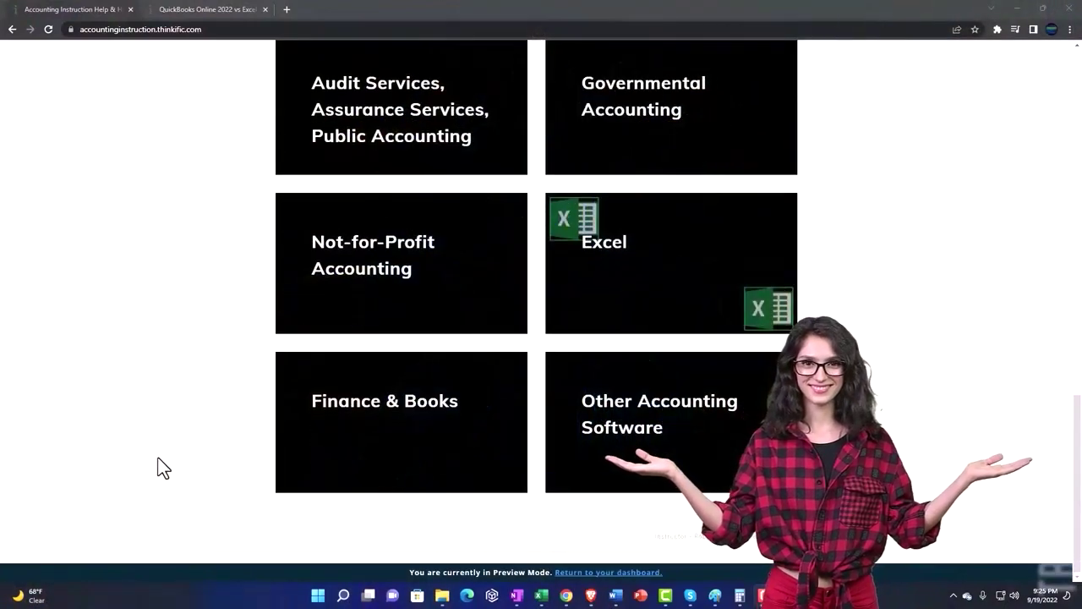
click(202, 11)
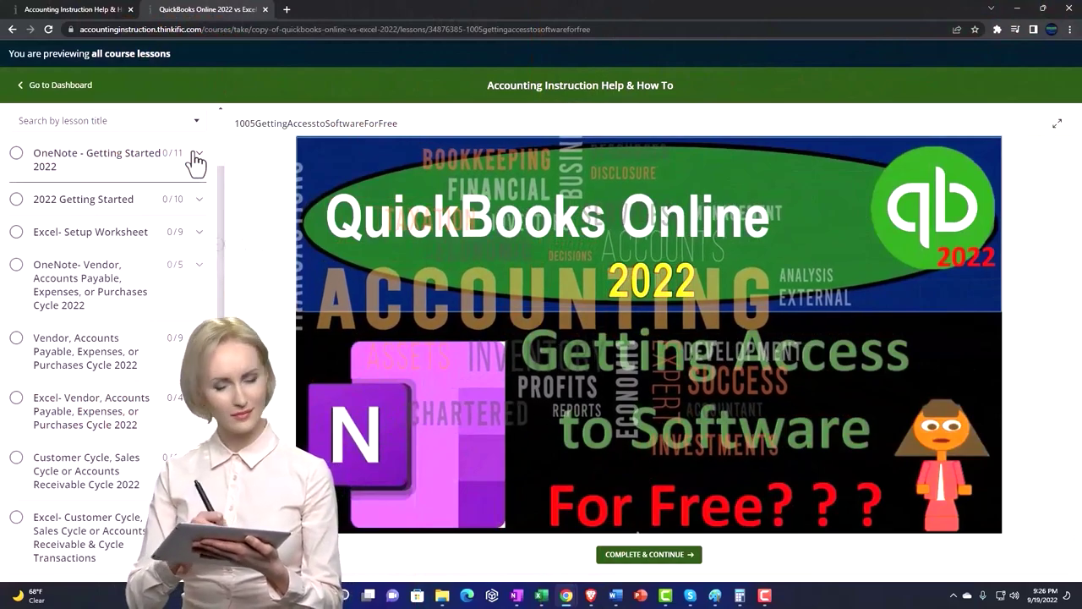
click(194, 156)
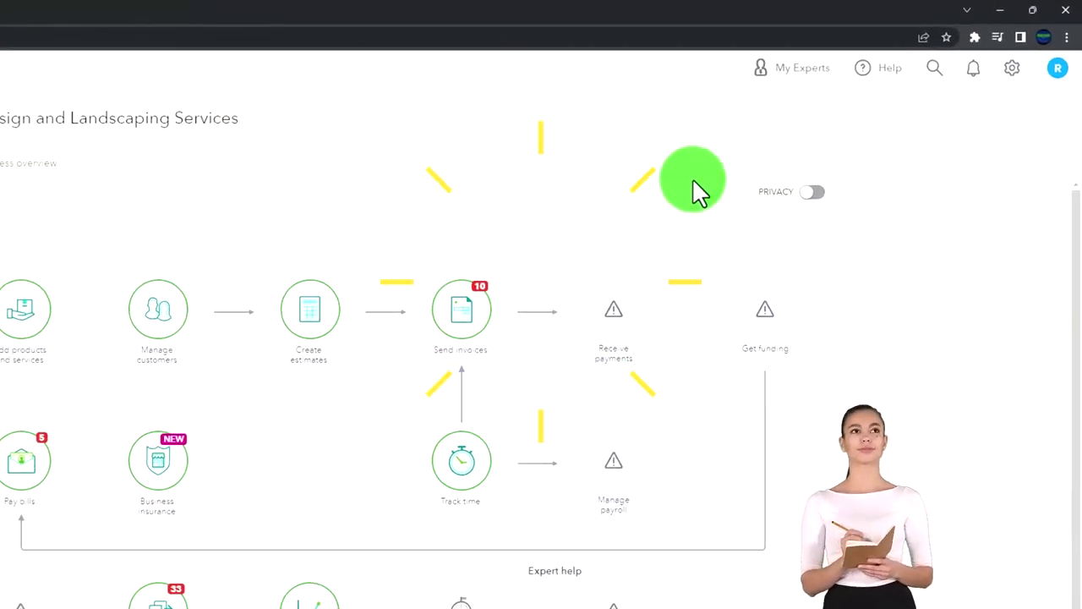
- Check in the company settings whether the sample company is in Accountant view or Business view
key(ctrl+plus)
key(ctrl+plus)
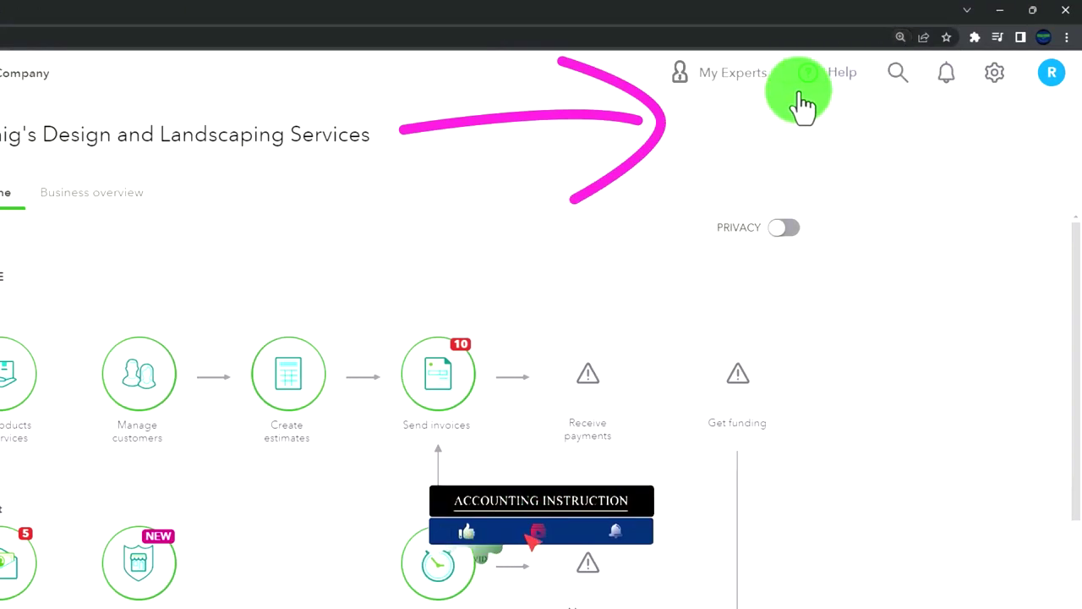
click(998, 84)
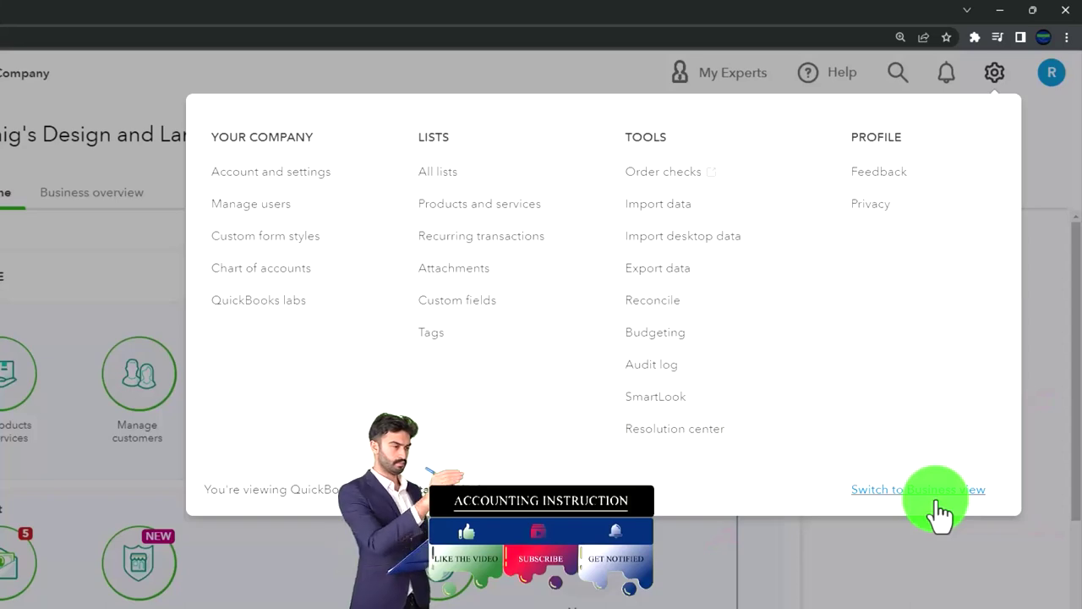
click(945, 551)
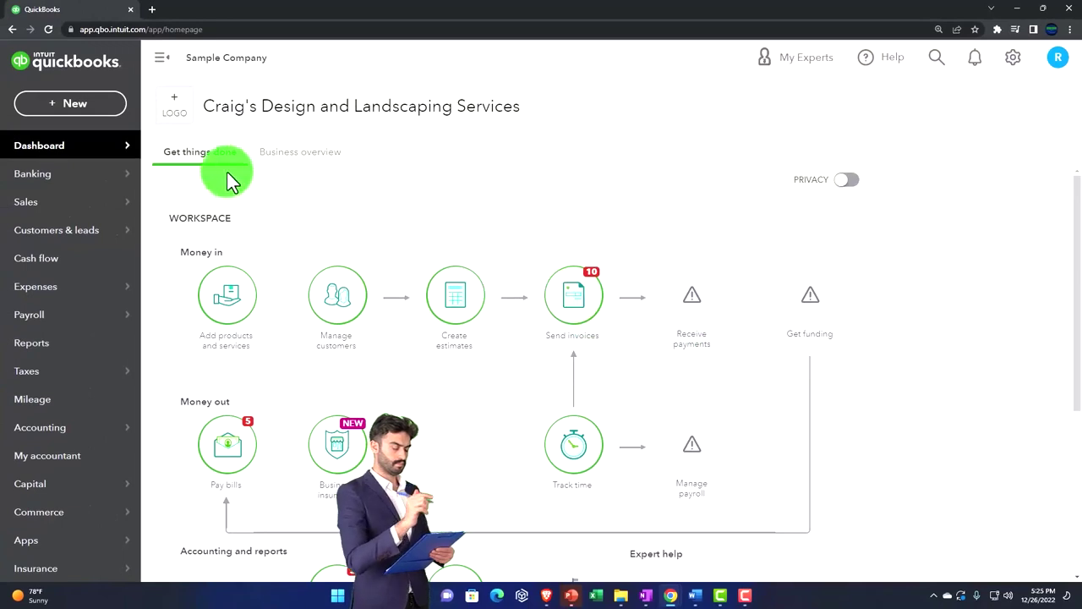
- Duplicate the QuickBooks homepage tab twice
right_click(105, 17)
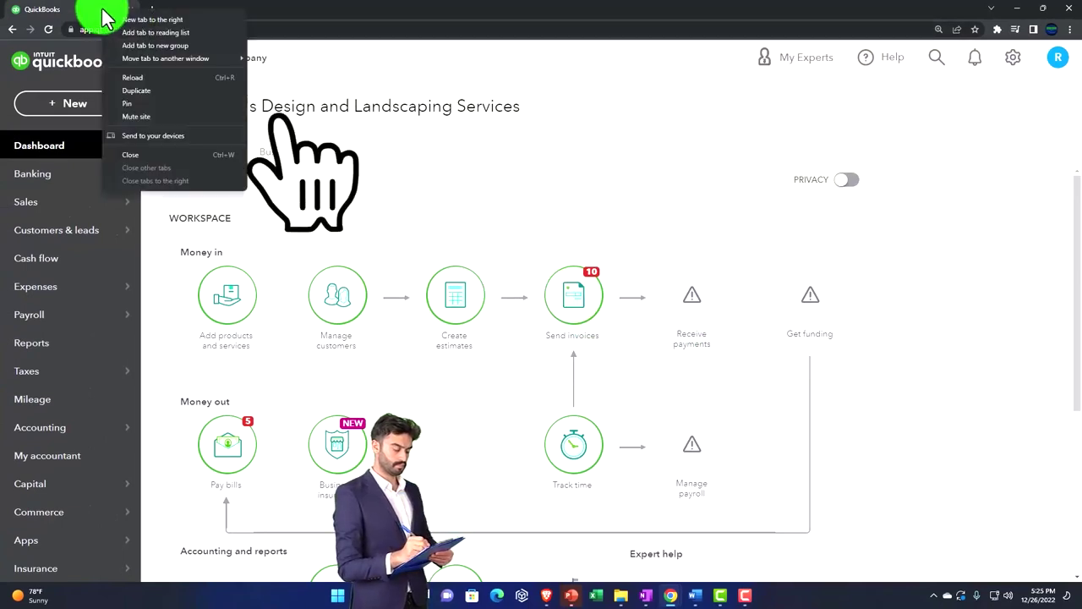
click(145, 91)
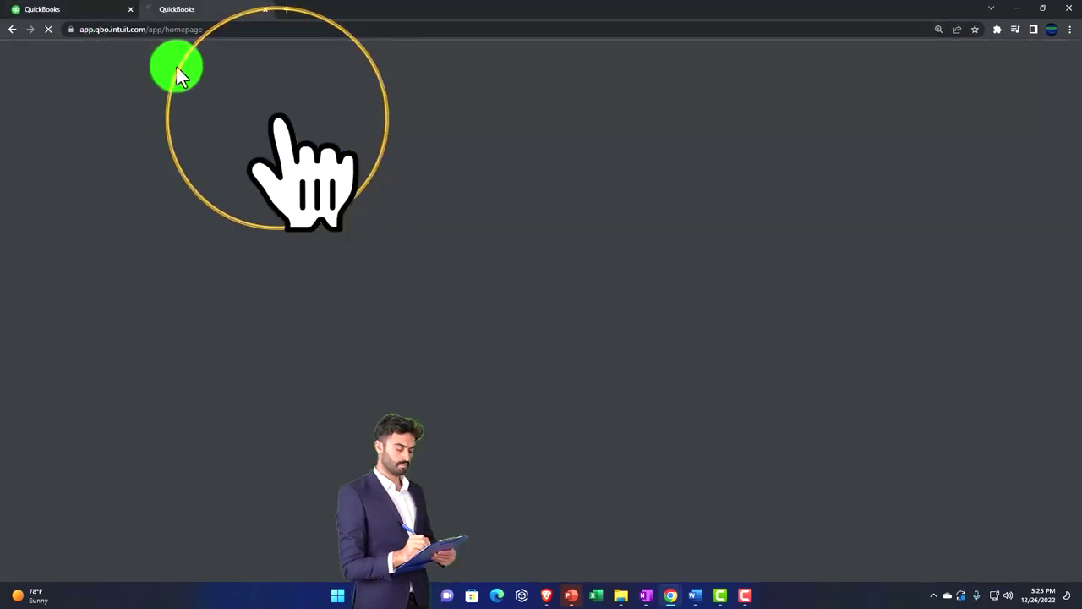
right_click(204, 15)
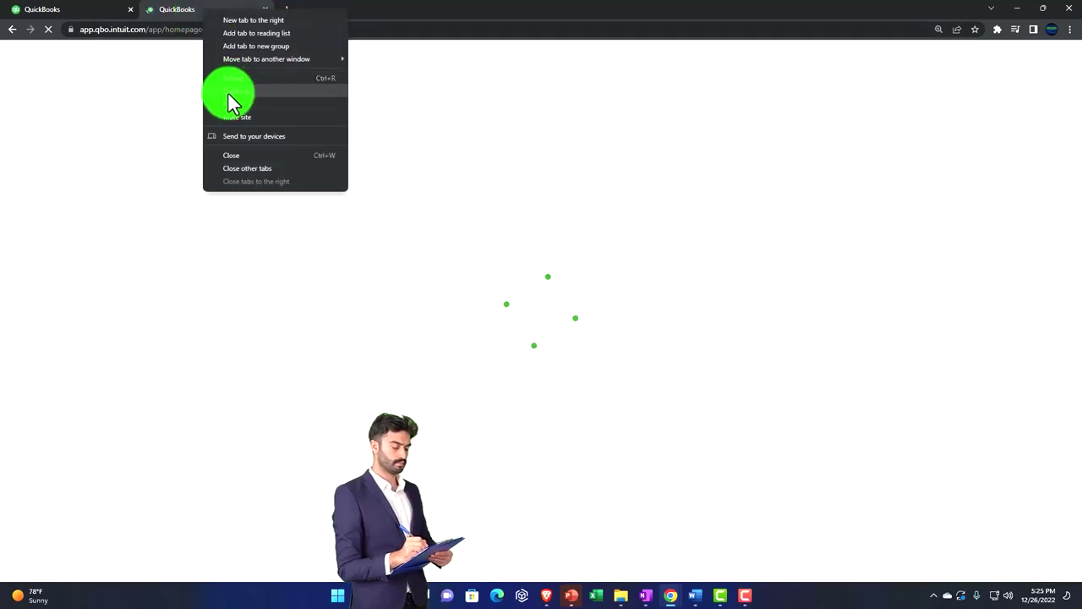
click(229, 91)
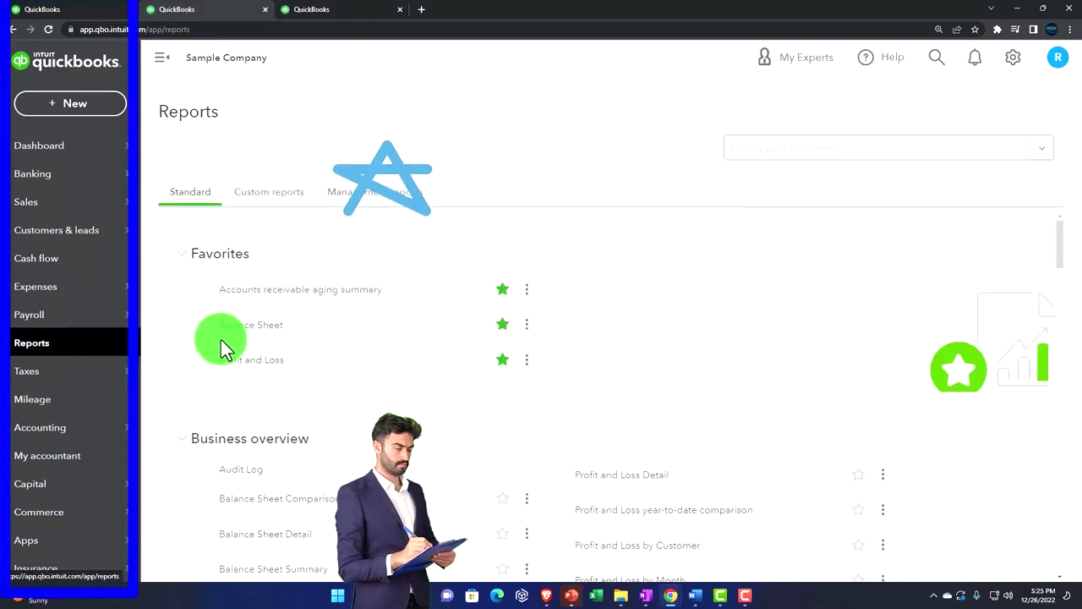
- Open the favorite Balance Sheet report in the second tab and the Profit and Loss report in the third tab
click(246, 325)
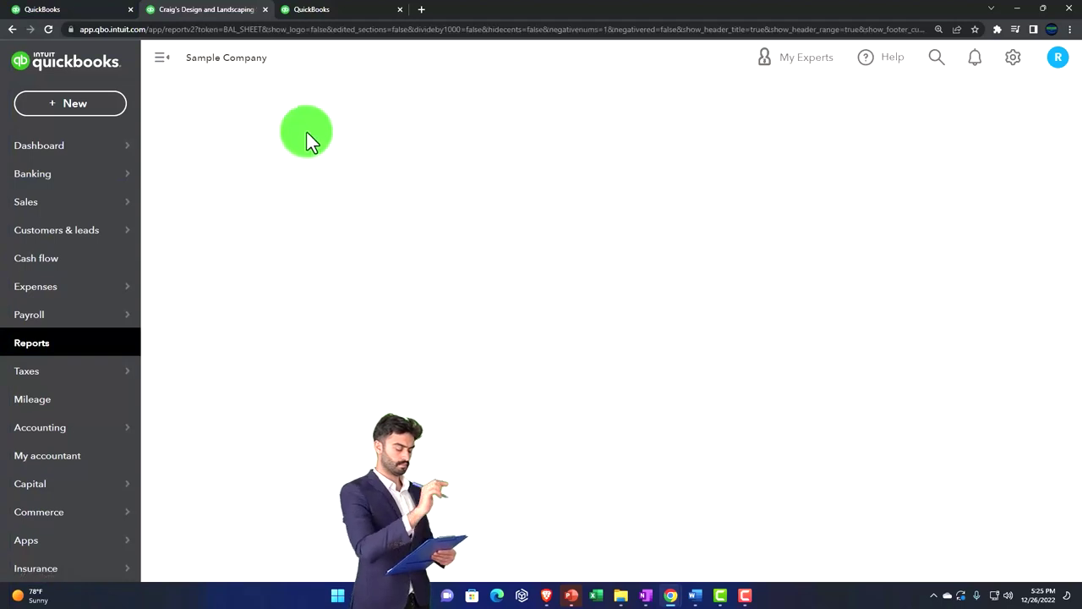
click(341, 18)
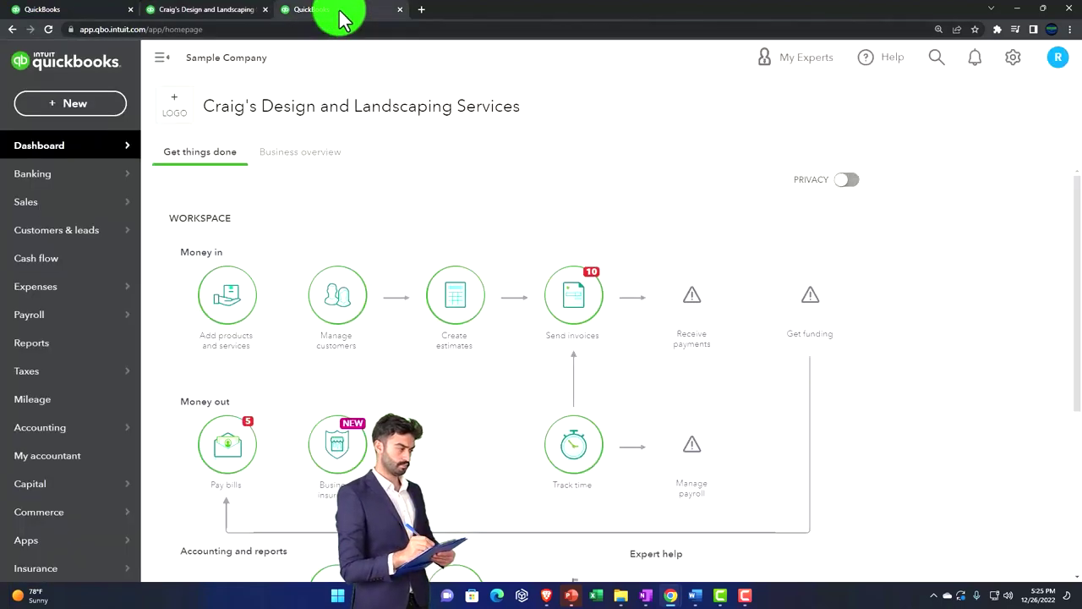
click(55, 349)
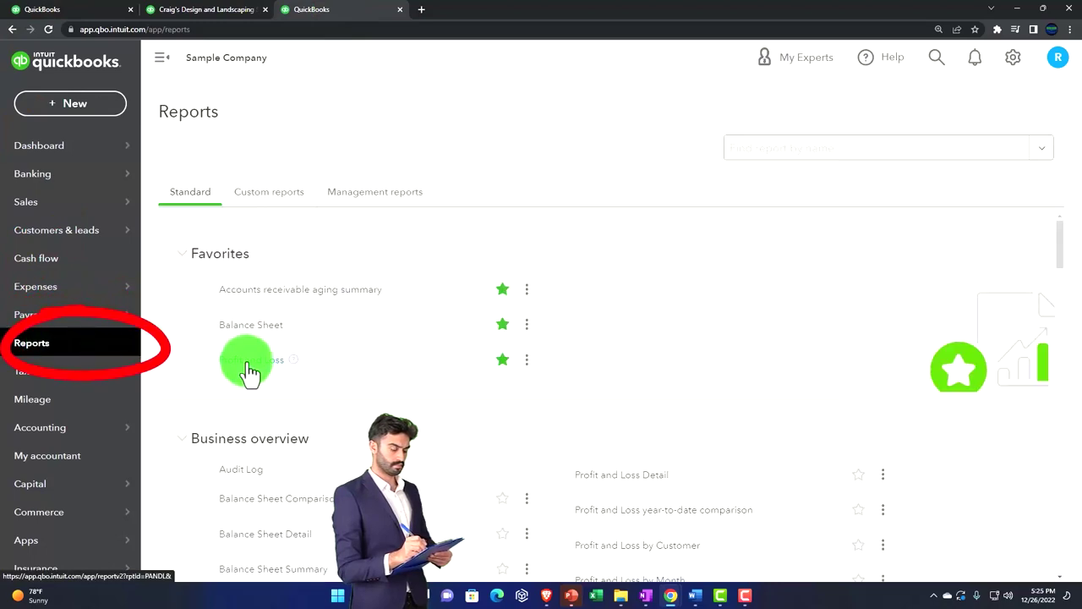
click(249, 370)
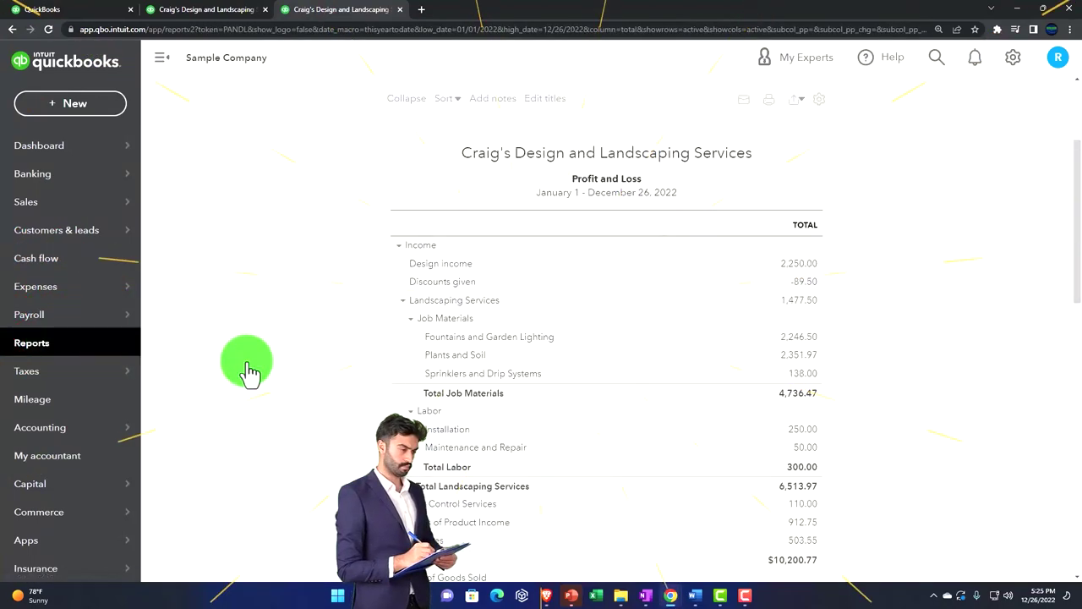
- Collapse the navigation and run the Profit and Loss report for 01/01/2022 to 12/31/2022
click(163, 68)
scroll(159, 245, up, 3)
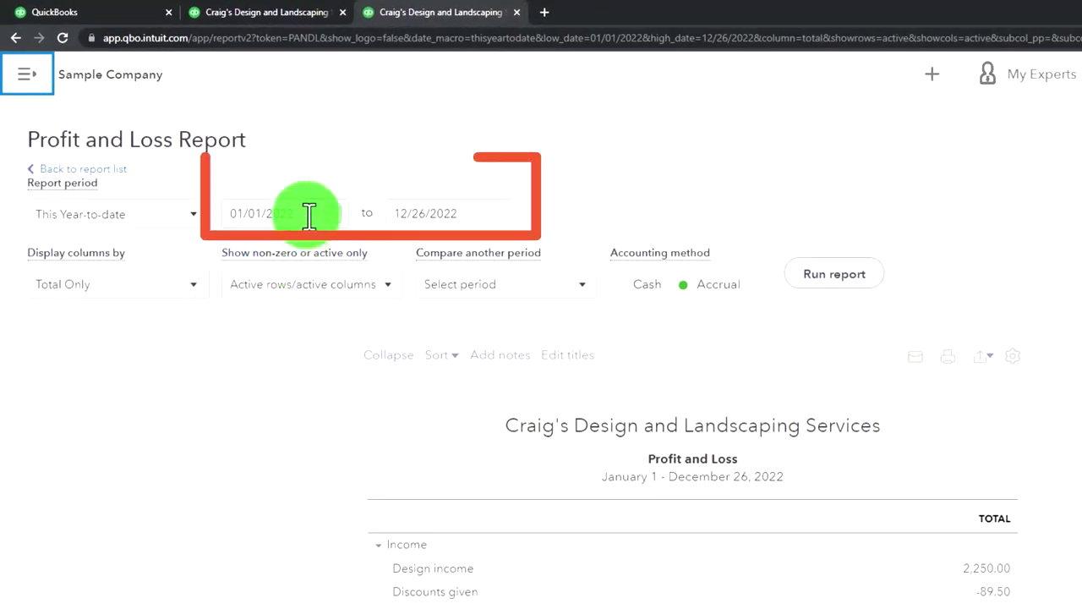
drag(309, 212, 230, 203)
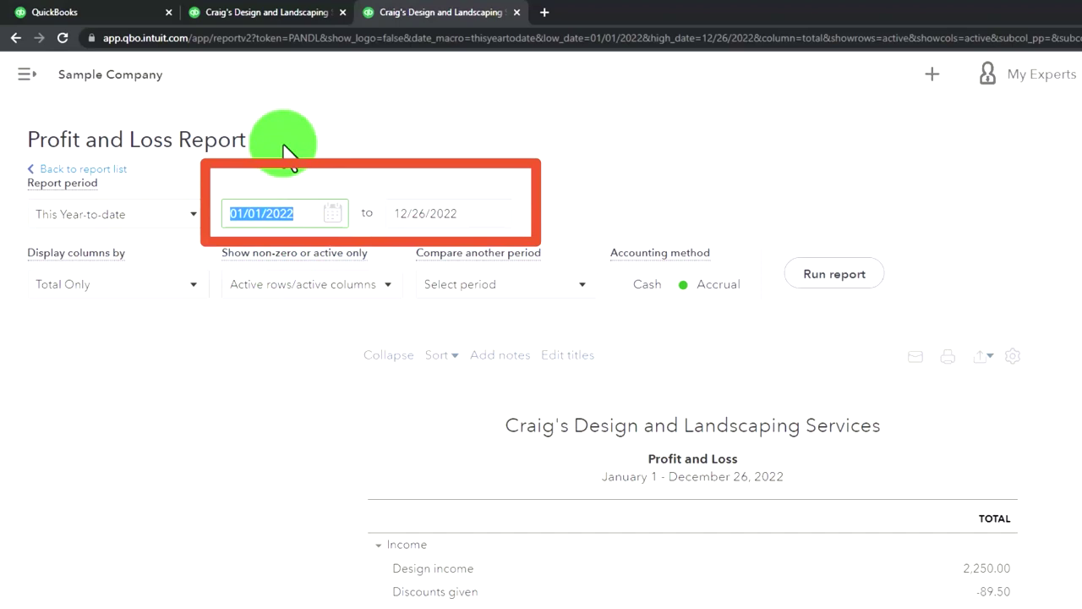
text(010)
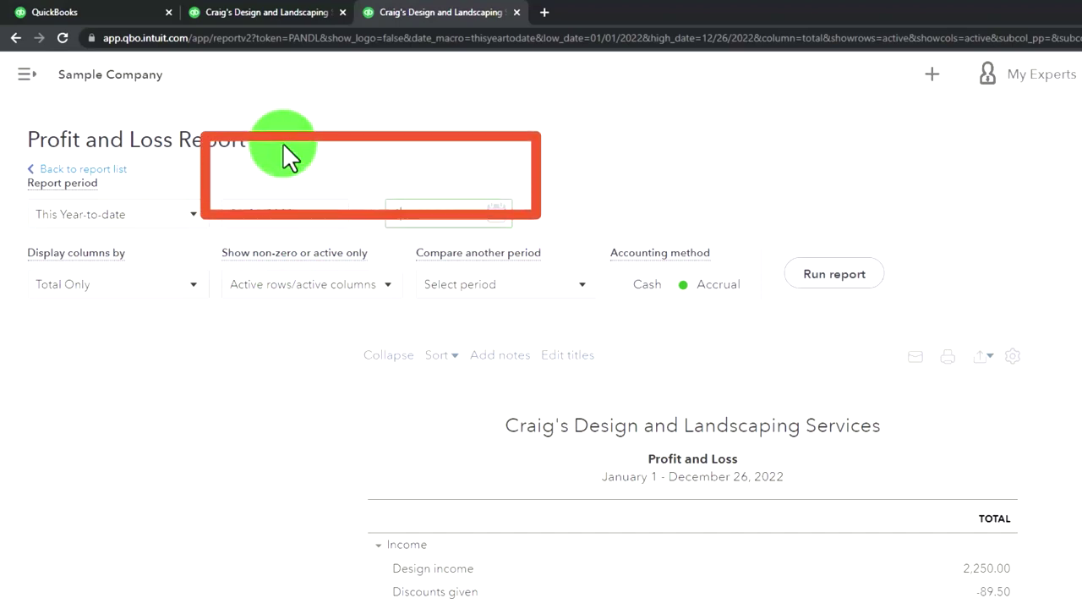
text(123122)
key(Tab)
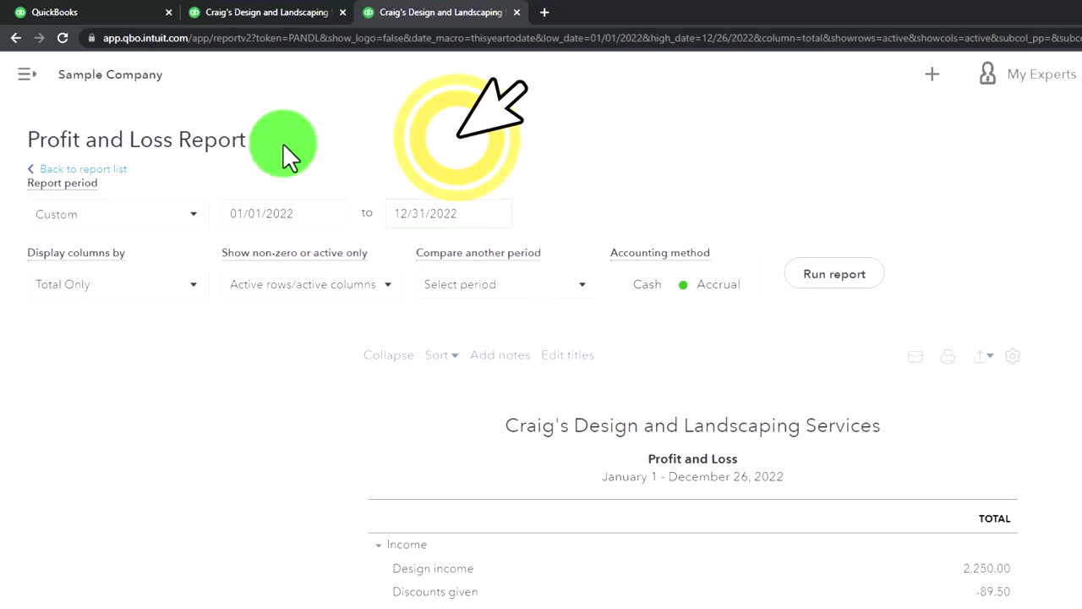
click(799, 282)
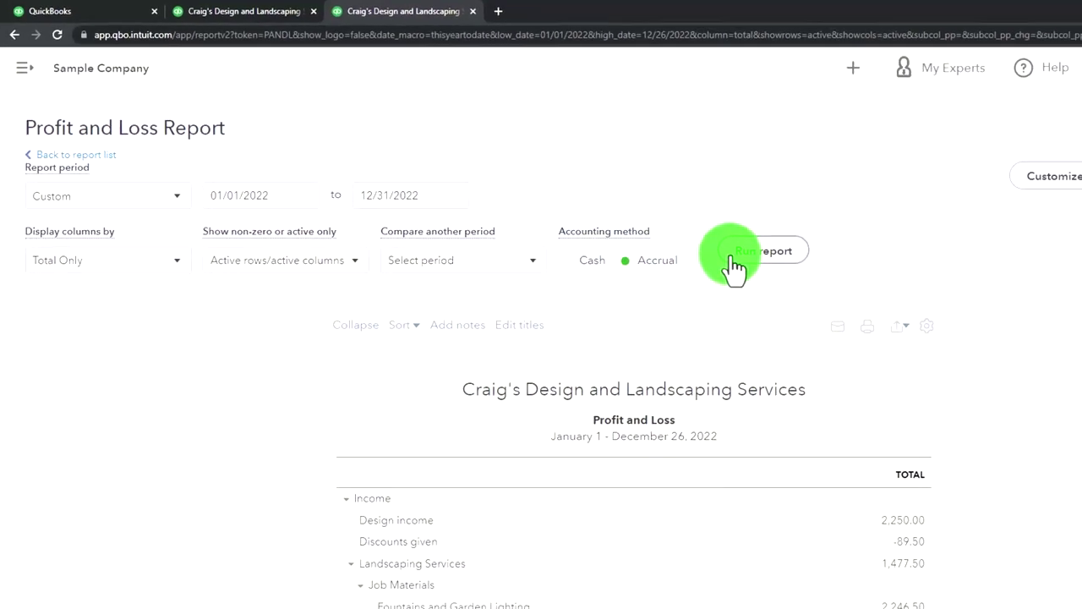
scroll(800, 290, down, 2)
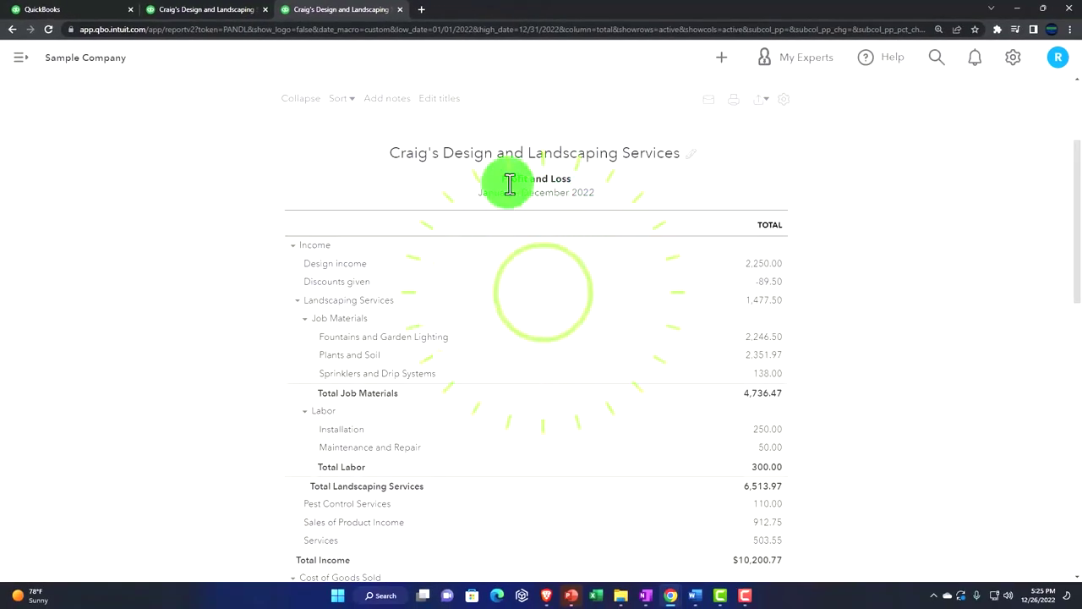
- Switch to the Balance Sheet report, collapse its navigation, and run it for 01/01/2022 to 12/31/2022
click(226, 20)
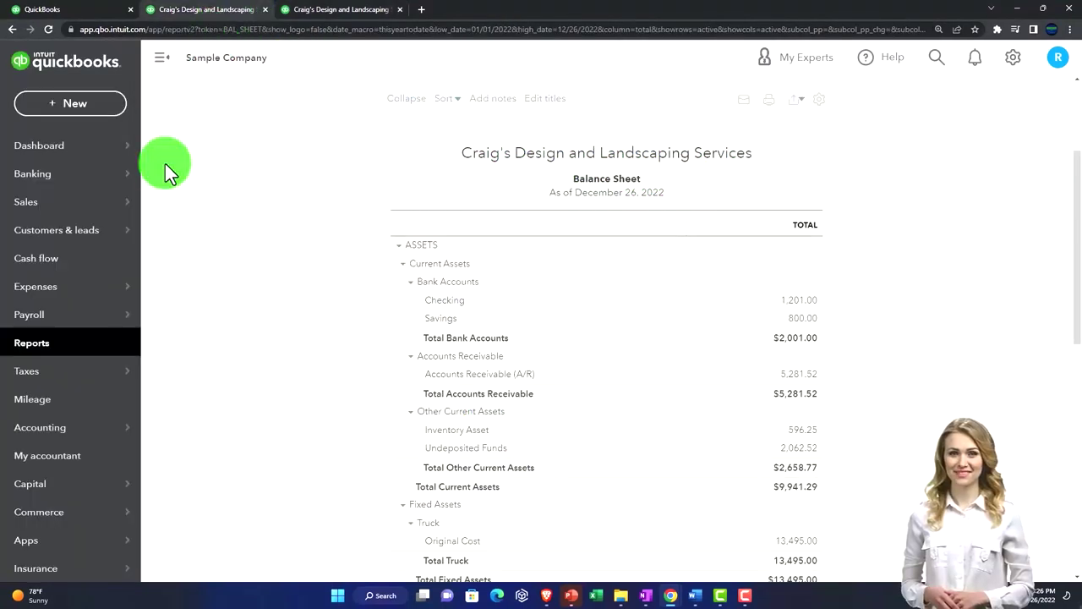
click(161, 56)
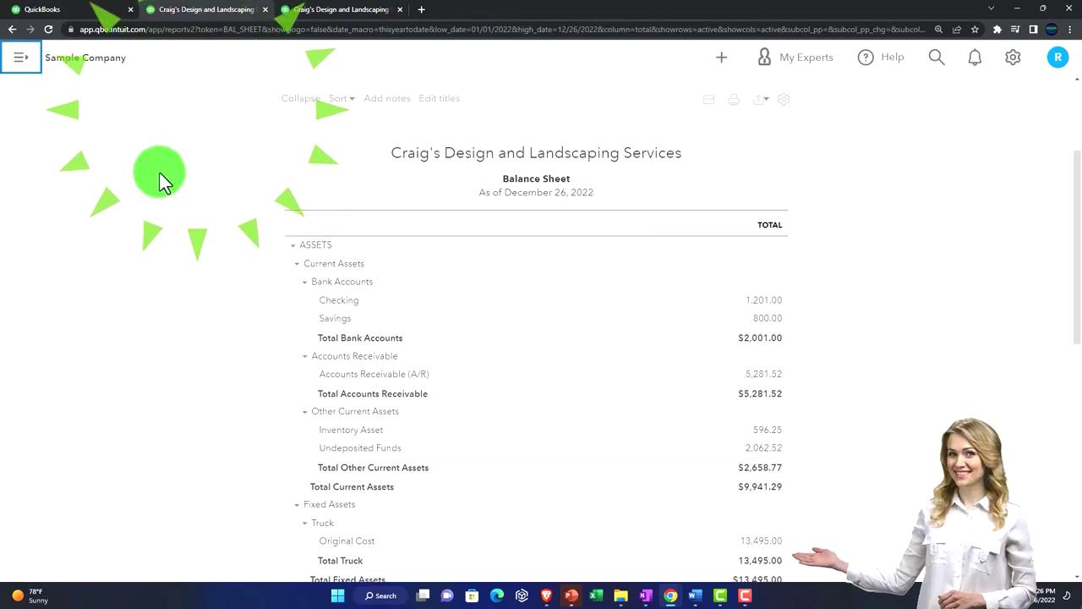
scroll(160, 176, up, 2)
drag(256, 164, 172, 160)
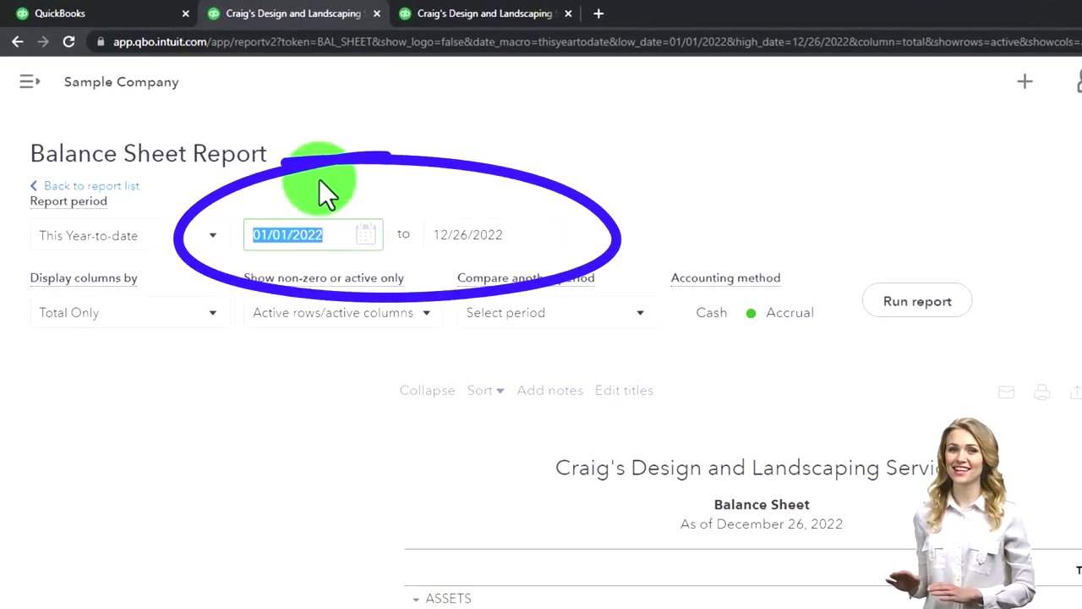
text(01/01/2022)
key(Tab)
text(12/3)
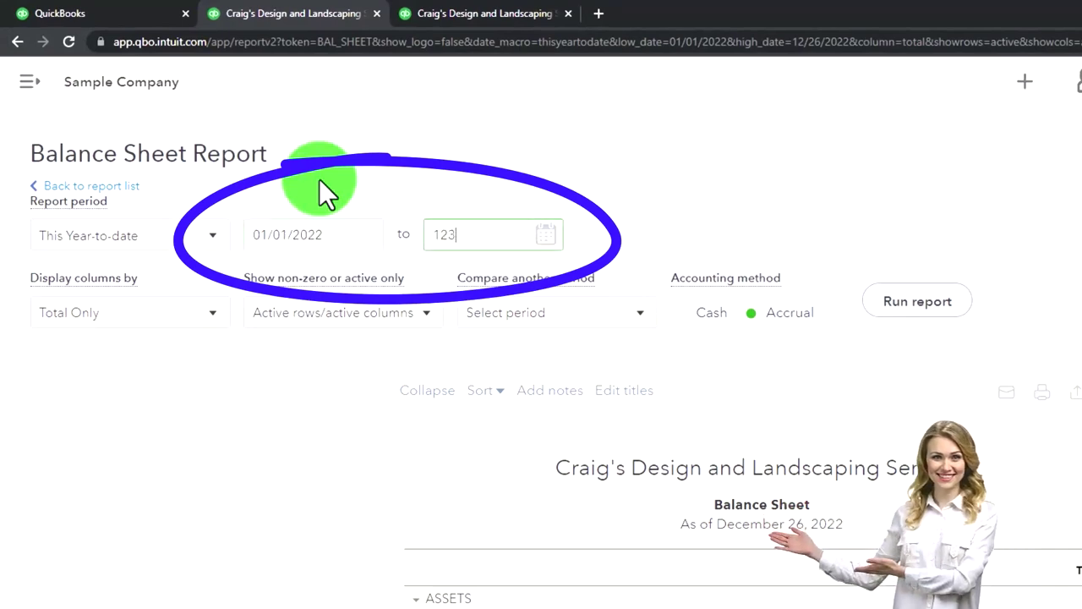
text(1/2022)
key(Tab)
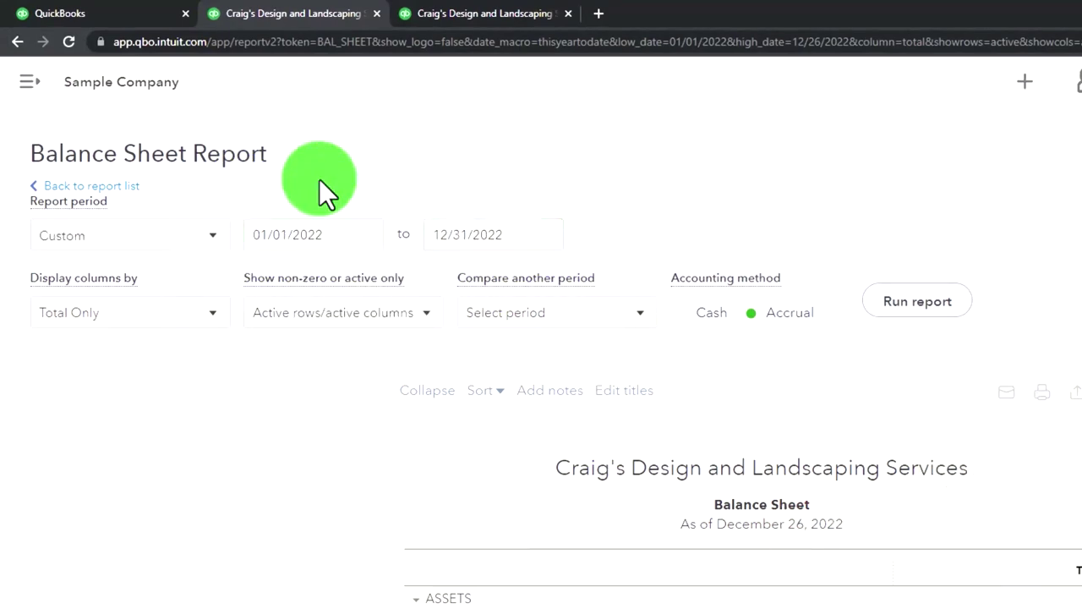
click(917, 301)
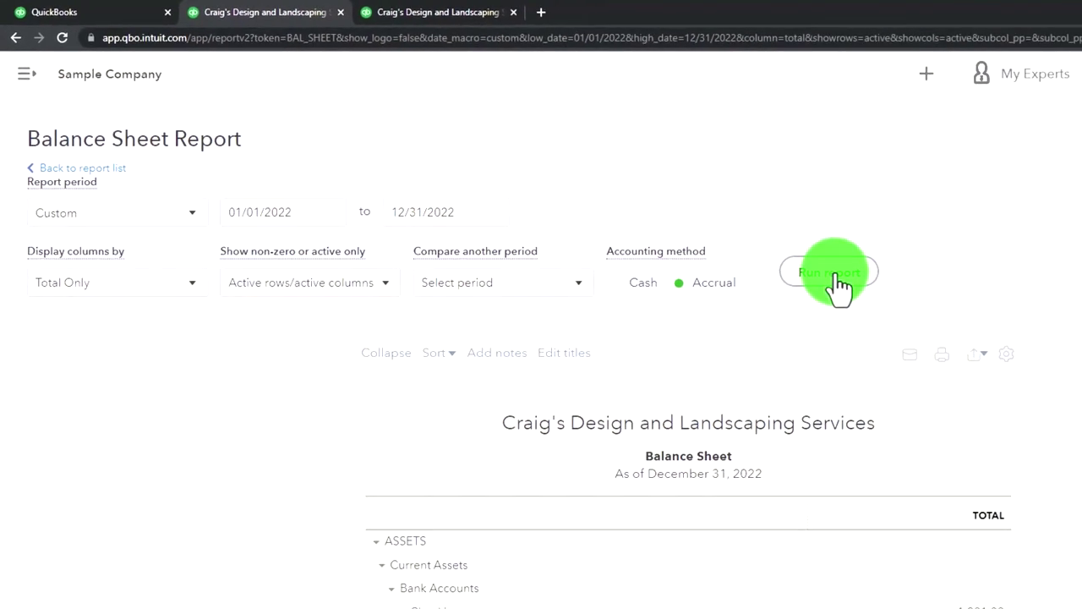
scroll(837, 292, down, 2)
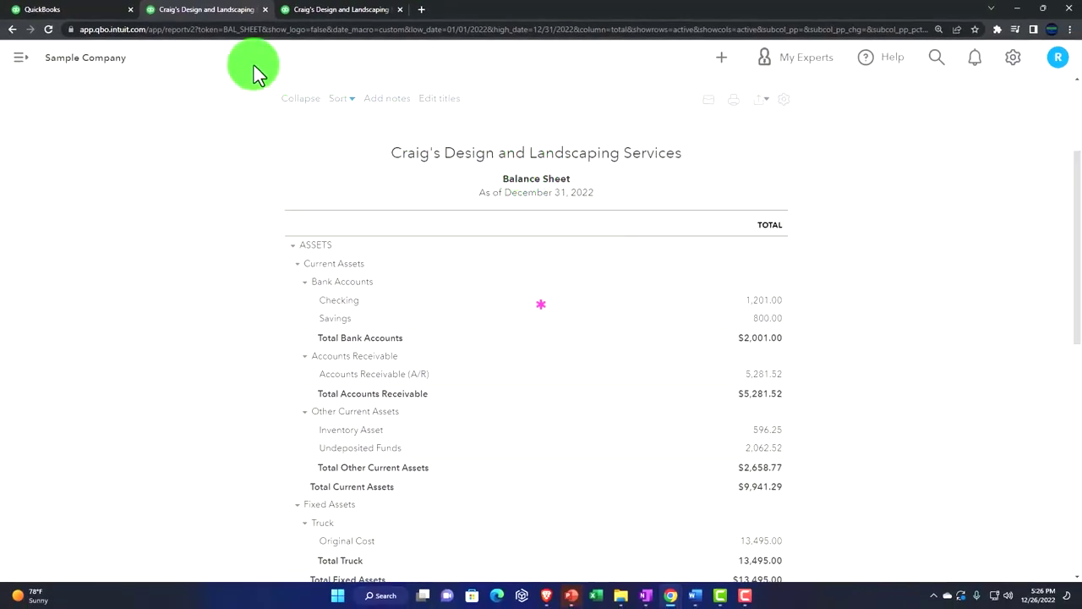
- Return to the homepage tab and display the list of new customer, vendor, employee, and other transaction forms
click(95, 19)
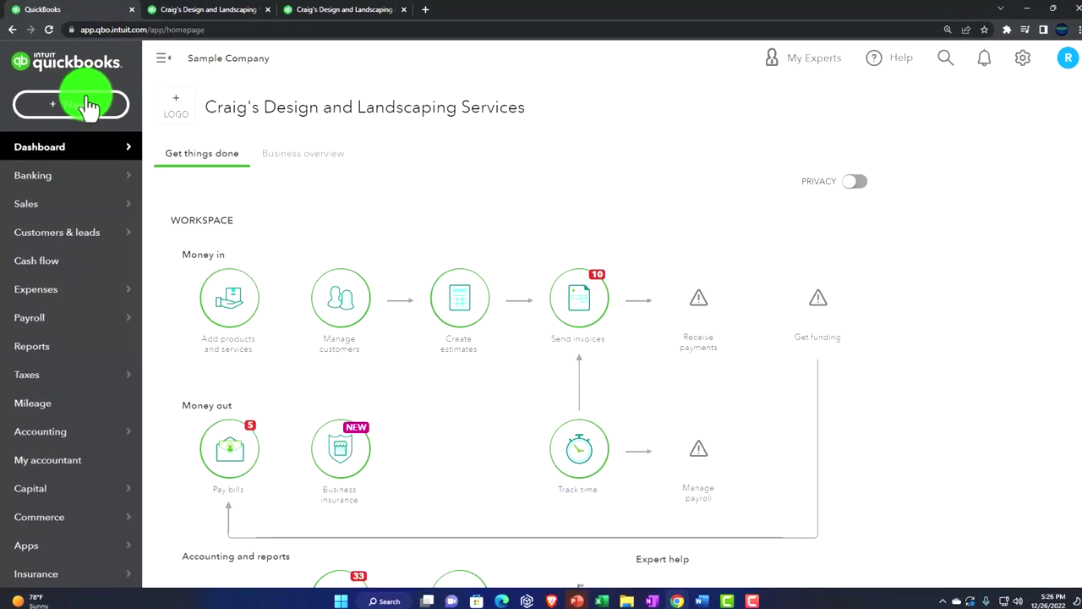
click(75, 103)
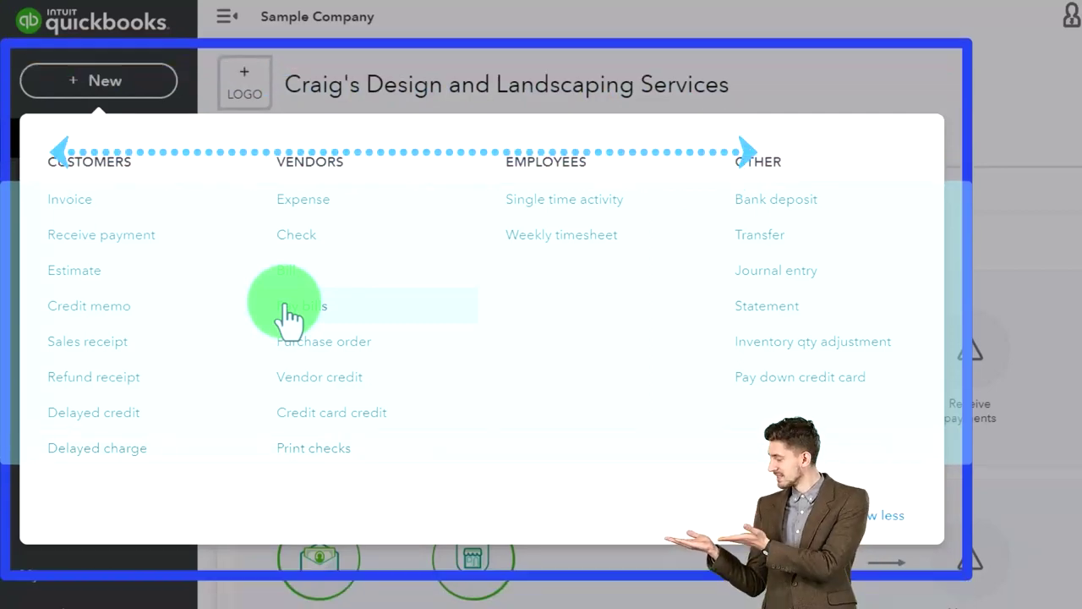
click(288, 317)
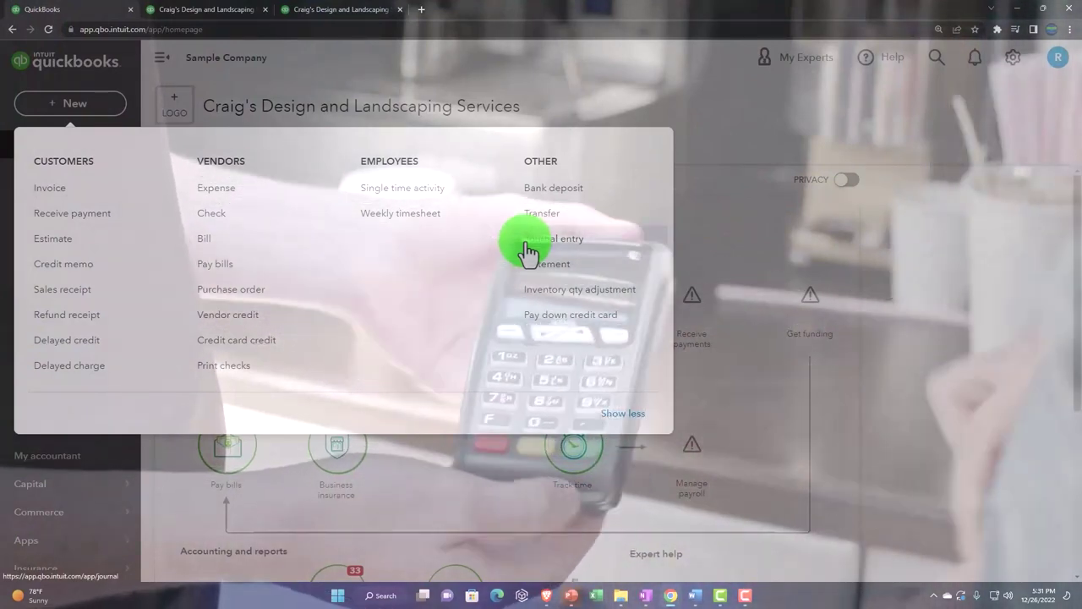
- Start a new invoice and add AAA as its customer
click(515, 250)
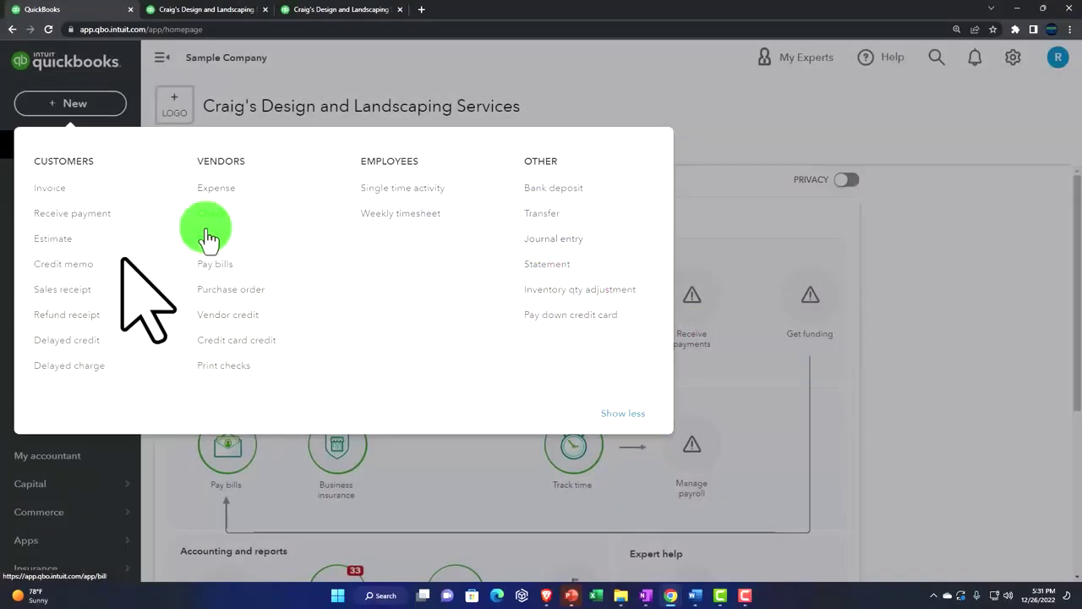
click(64, 190)
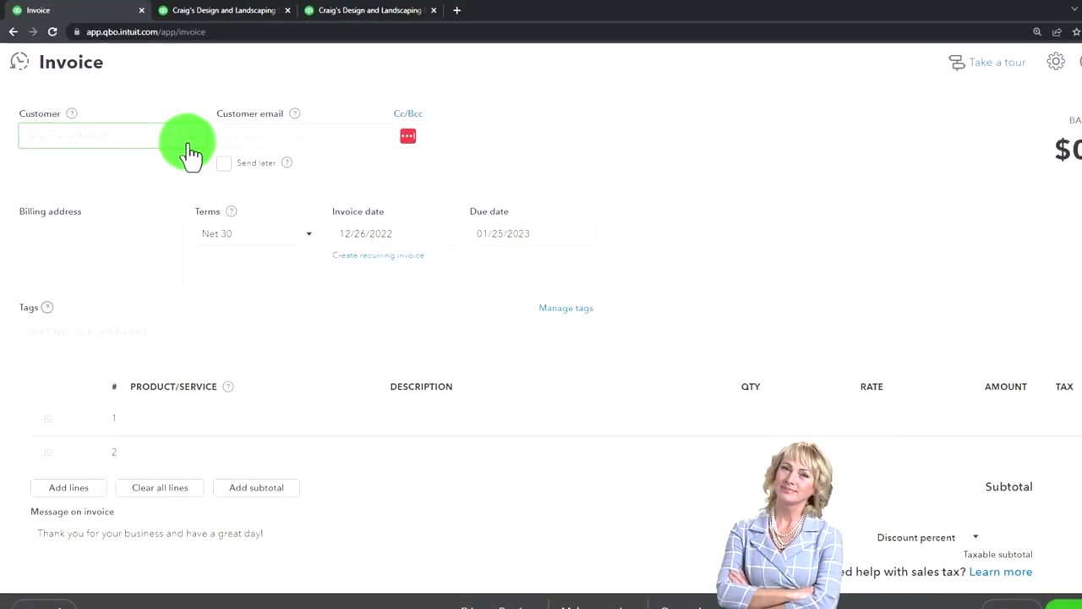
click(191, 153)
click(191, 152)
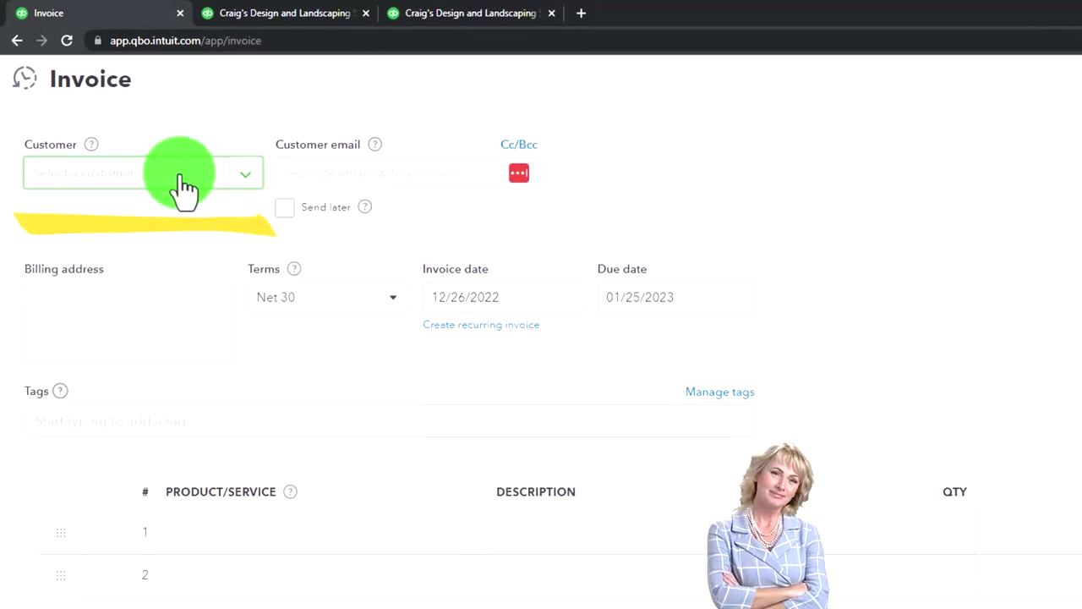
text(AAA)
click(180, 182)
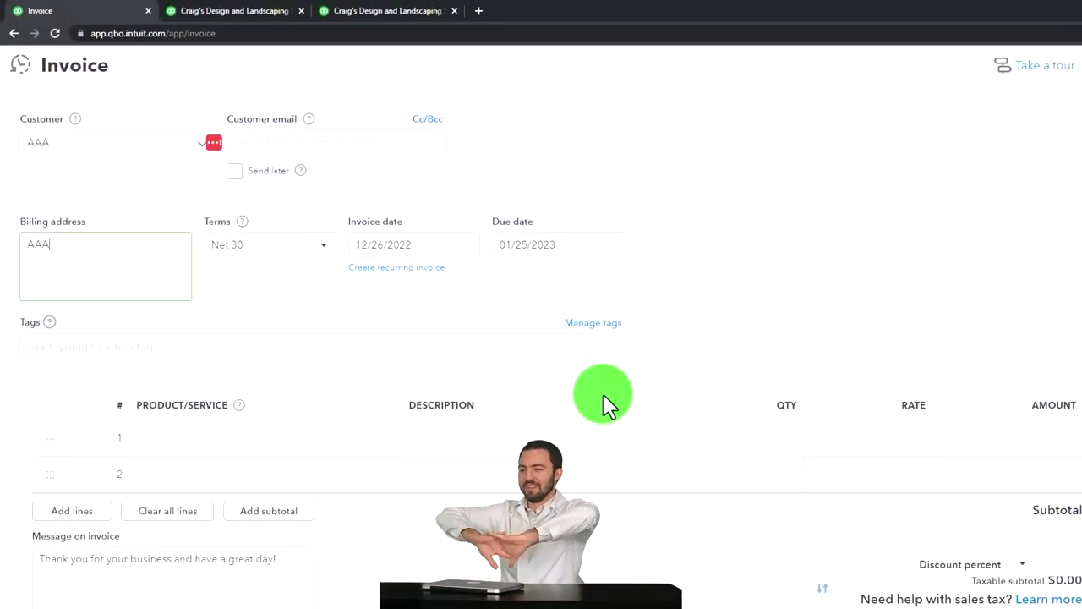
- Add a new service item from invoice line 1, named and described Serve 1, with a sales price of 1,000
click(211, 457)
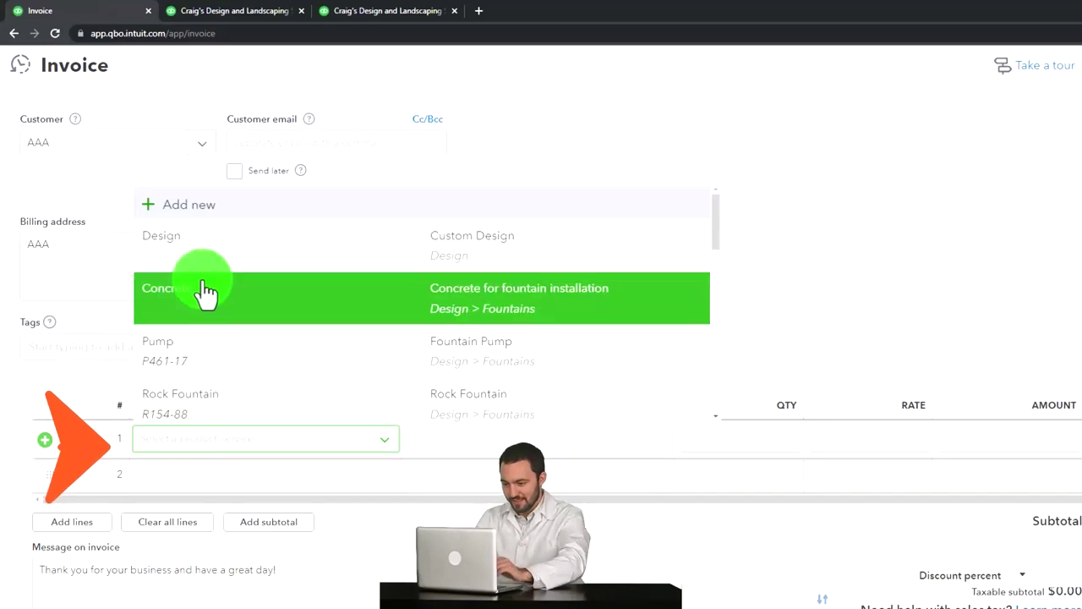
click(181, 204)
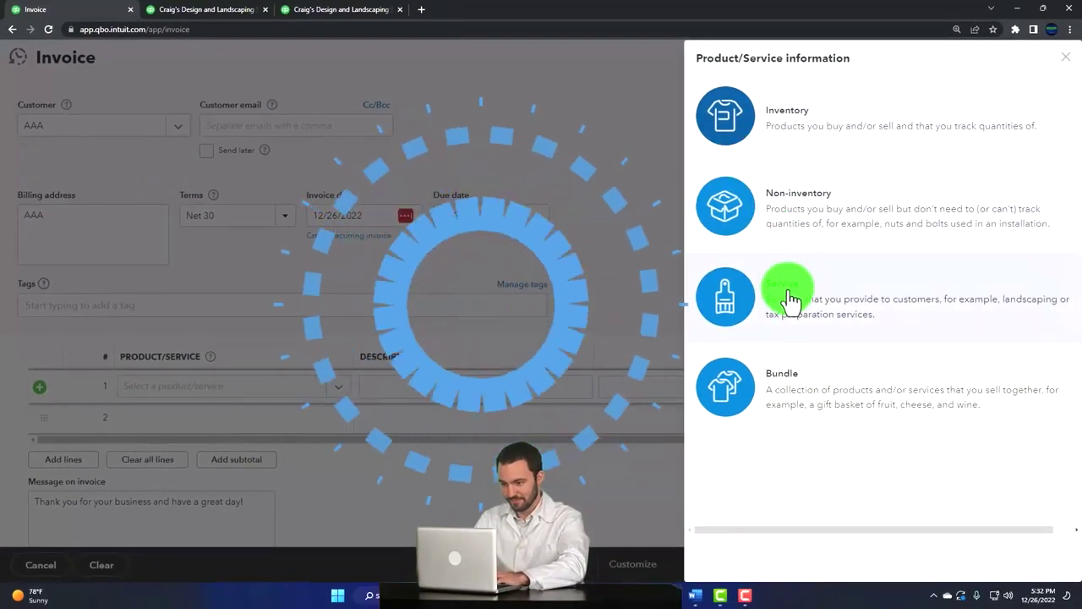
click(790, 300)
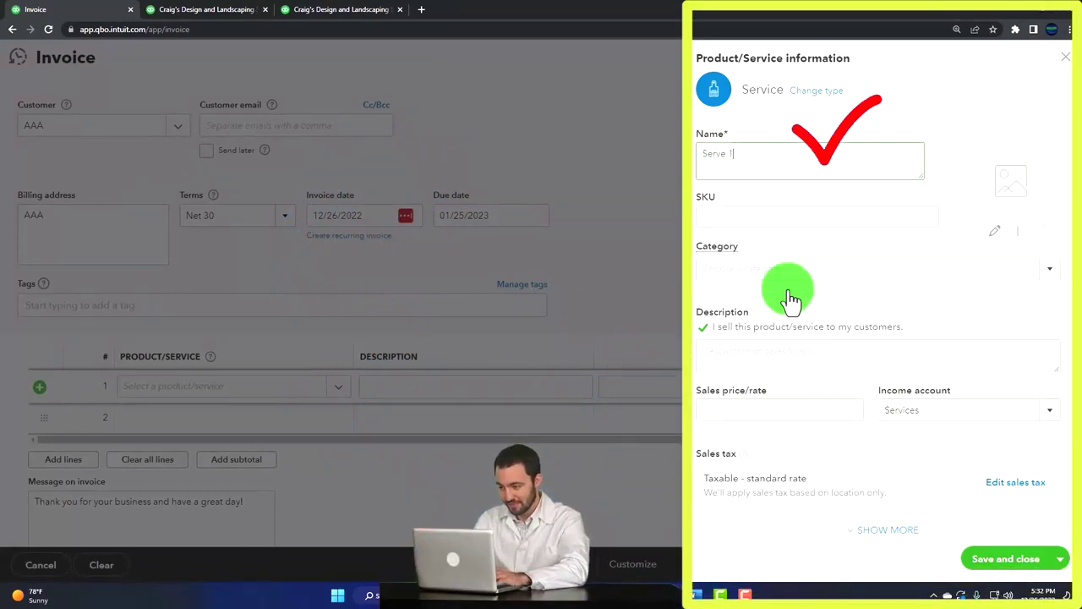
key(shift+Left)
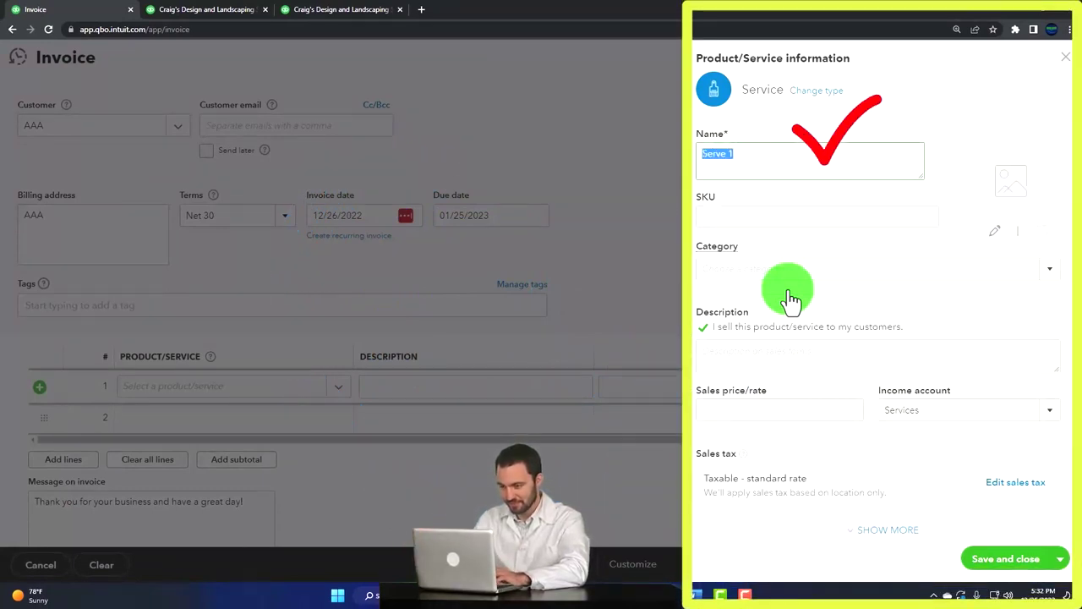
click(744, 352)
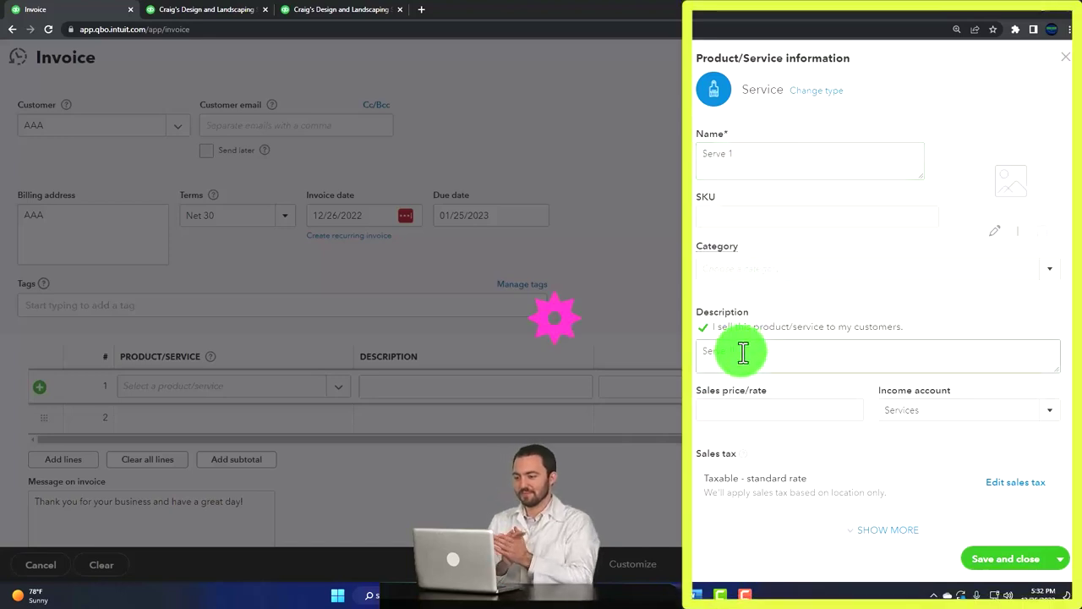
text(Serve 1)
click(743, 353)
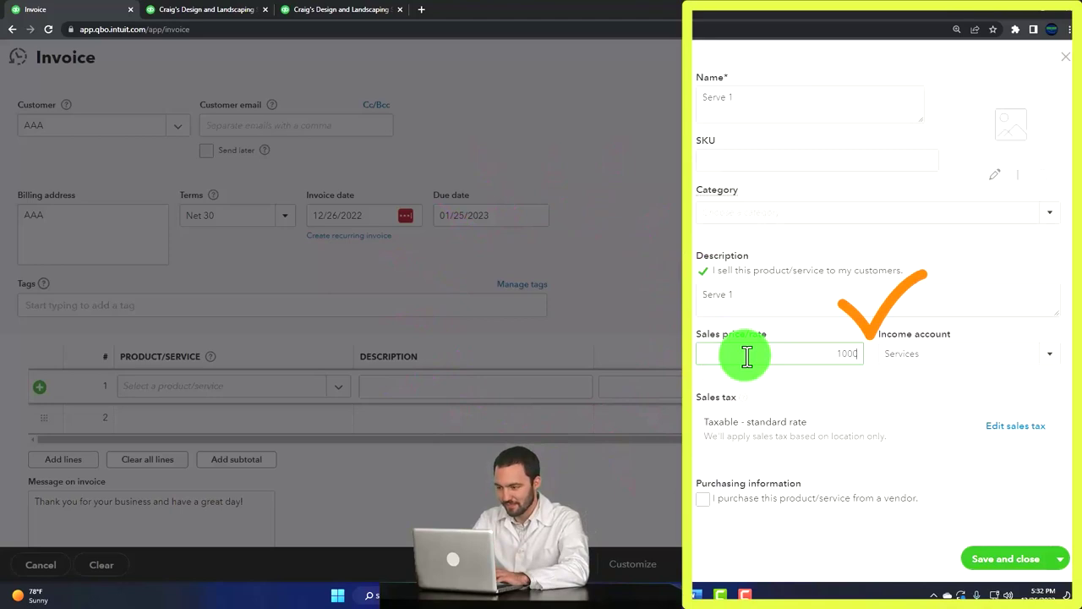
- Make the new service item nontaxable and save it to the invoice line
key(Tab)
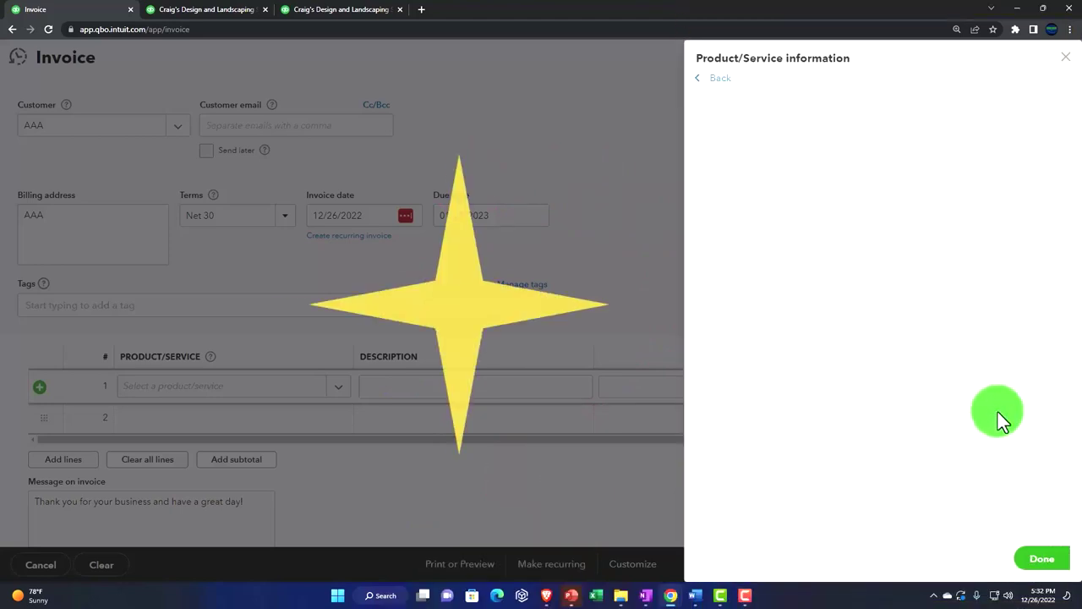
scroll(890, 379, down, 5)
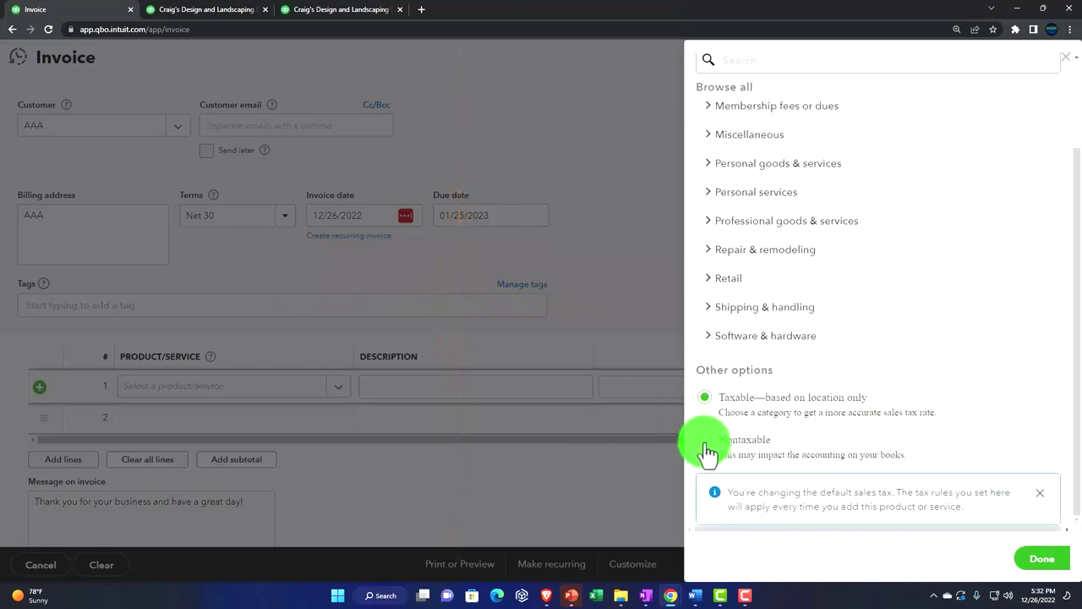
click(1048, 565)
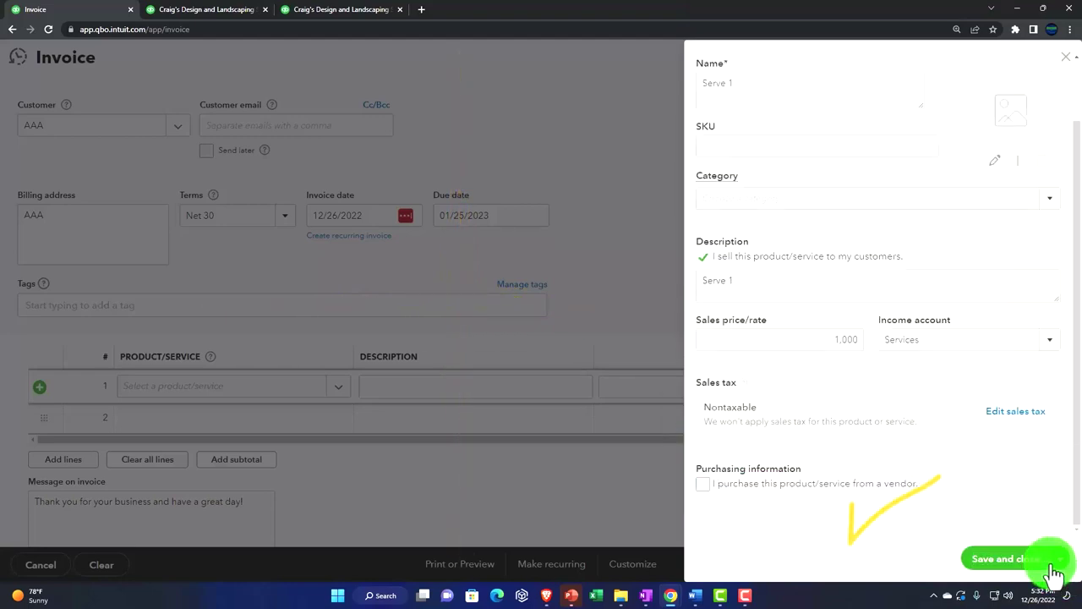
click(997, 566)
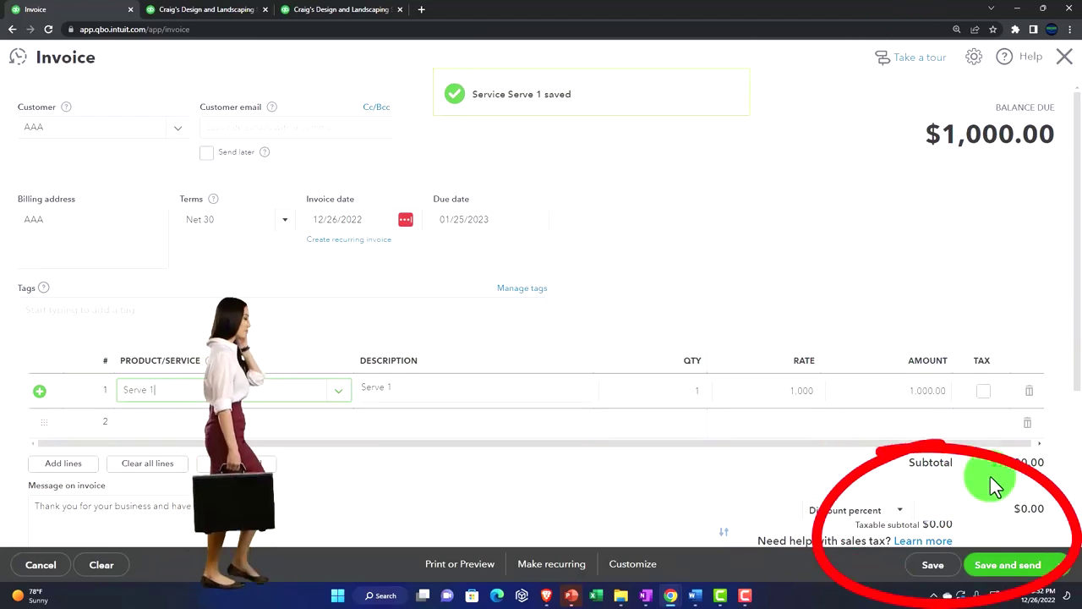
- Save the AAA invoice and close the invoice form
scroll(996, 483, down, 2)
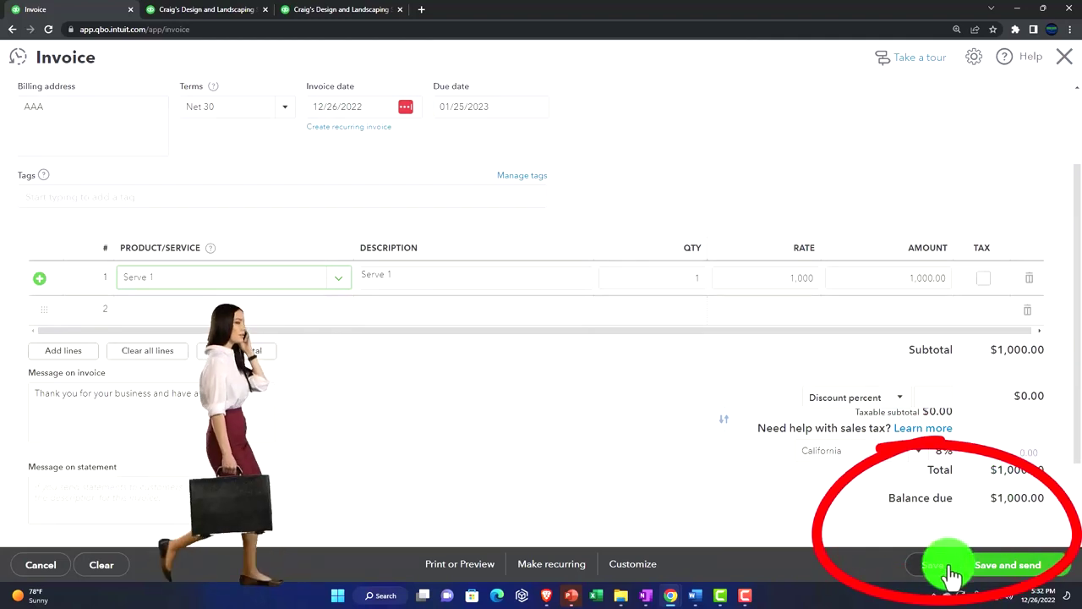
click(1064, 564)
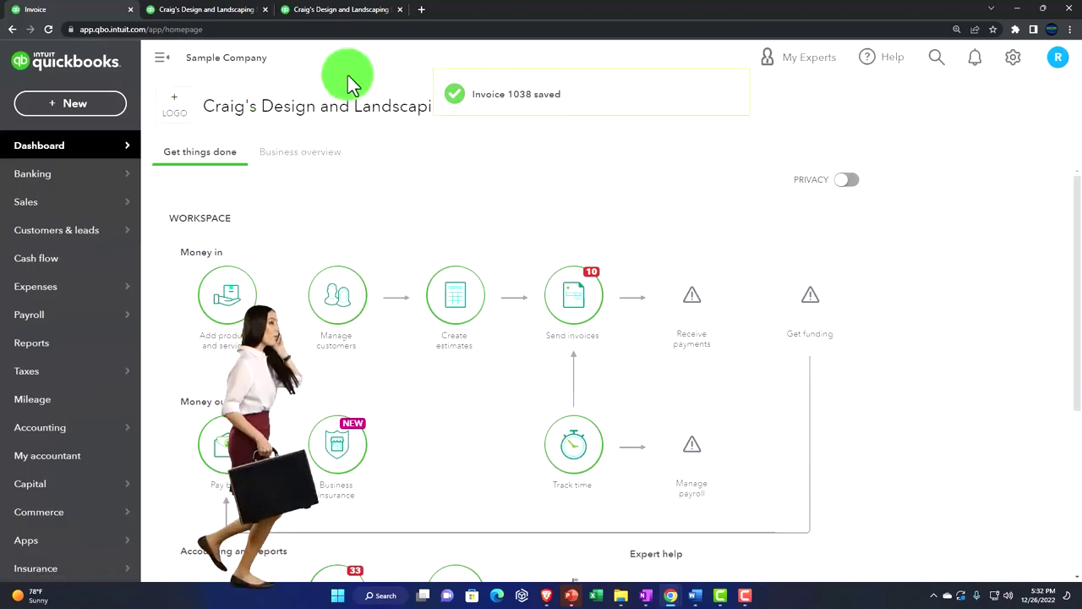
- Switch to the Balance Sheet report and rerun it to include the saved invoice
click(211, 13)
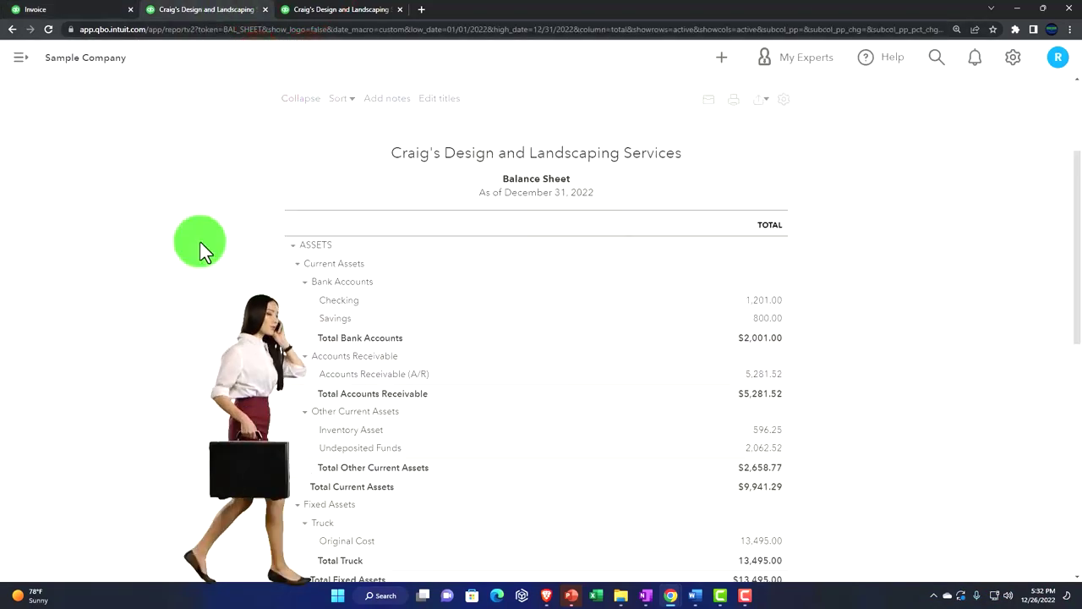
scroll(200, 243, up, 2)
click(643, 216)
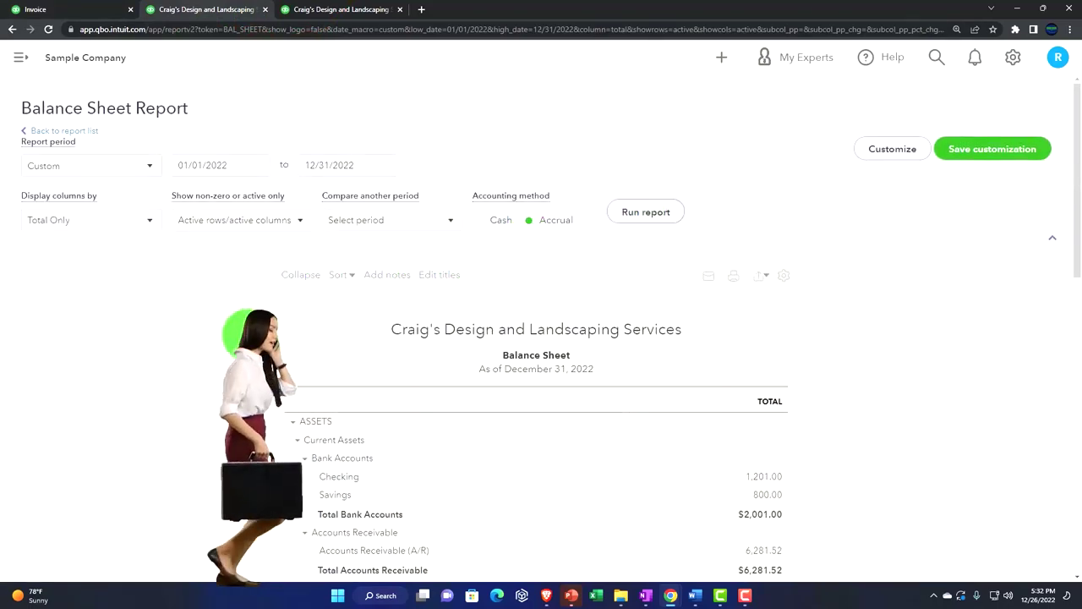
- Open the Accounts Receivable transaction detail from the Balance Sheet, examine the AAA invoice entry, and return to the report summary
scroll(242, 330, down, 3)
key(ctrl+plus)
key(ctrl+plus)
key(ctrl+plus)
key(ctrl+plus)
scroll(247, 329, down, 2)
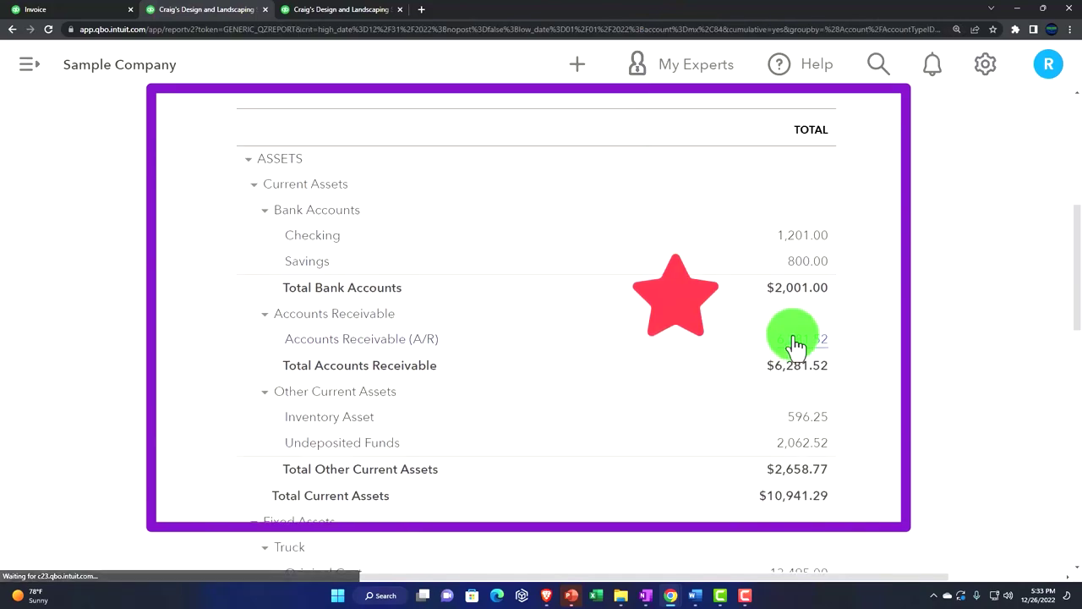
click(786, 342)
scroll(685, 355, down, 3)
scroll(681, 371, down, 10)
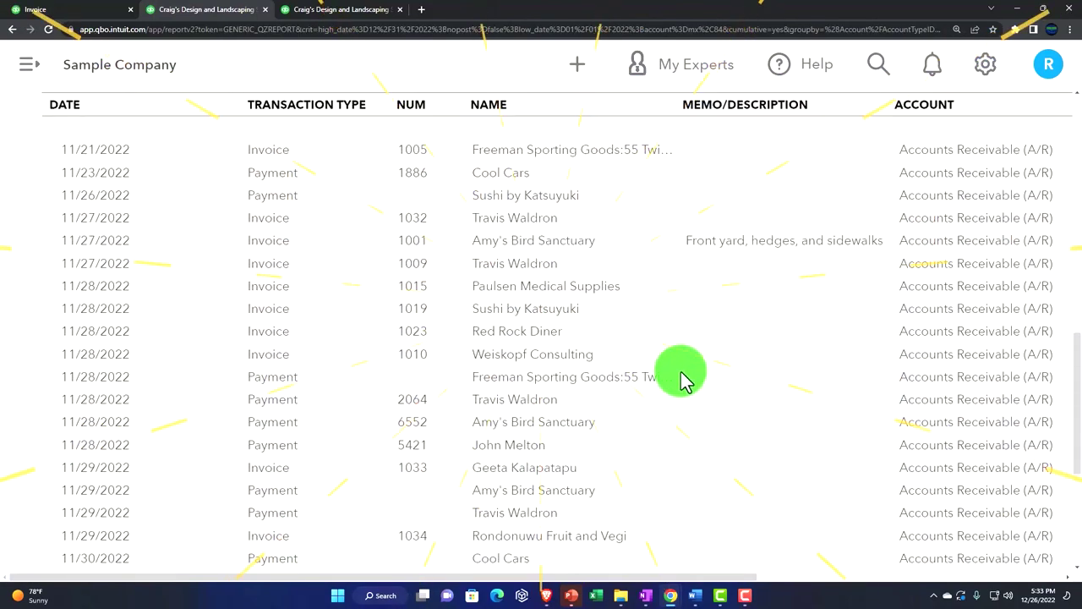
key(ctrl+minus)
drag(915, 380, 929, 497)
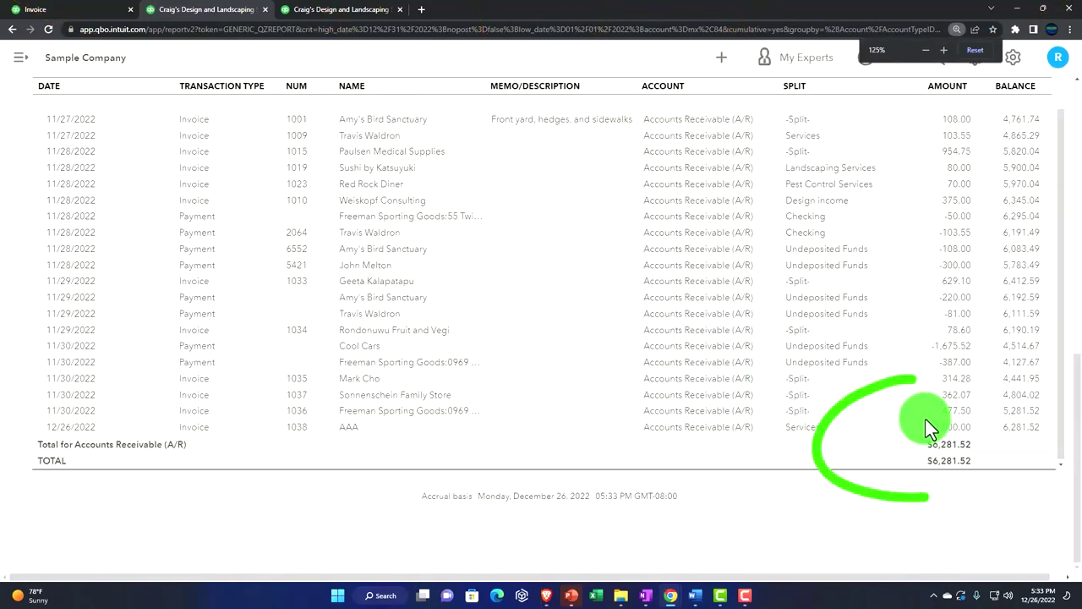
scroll(17, 322, up, 15)
key(ctrl+plus)
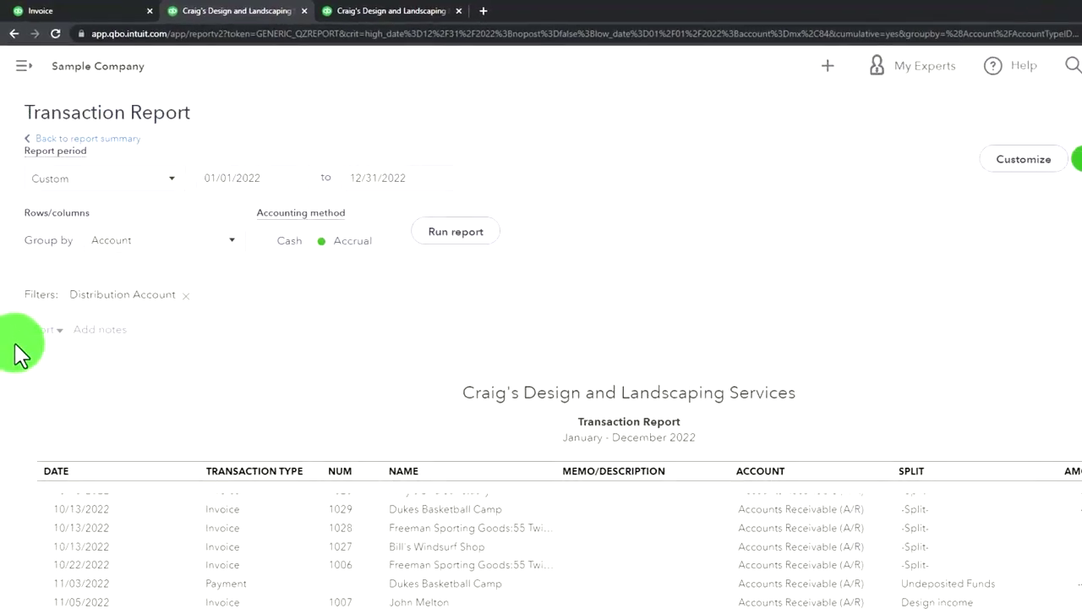
click(126, 182)
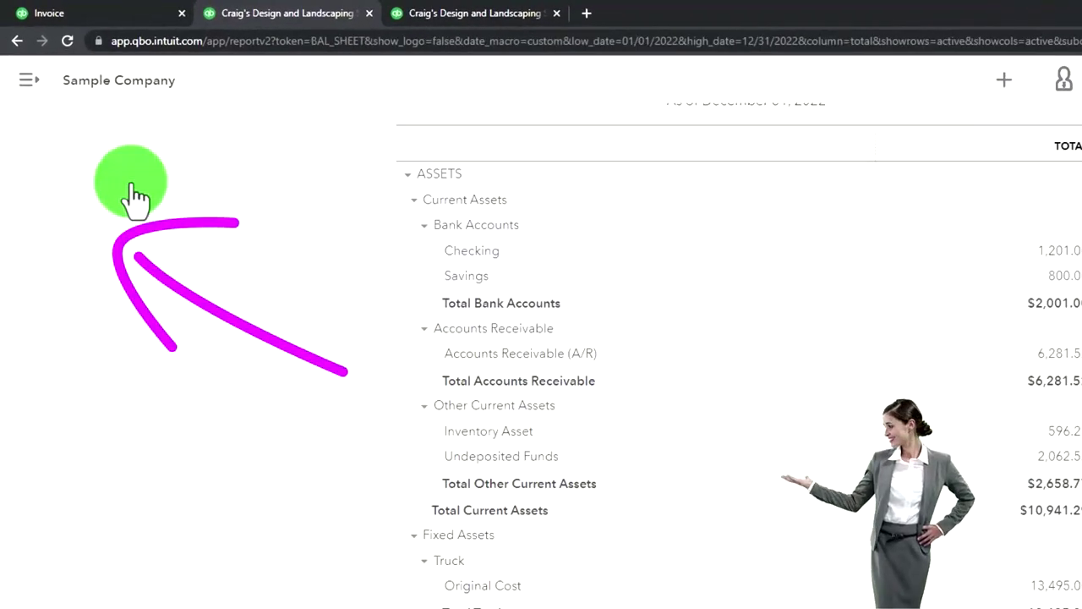
- Open the Services income detail from the Profit and Loss report, examine the invoice entries, and return to the summary
click(450, 14)
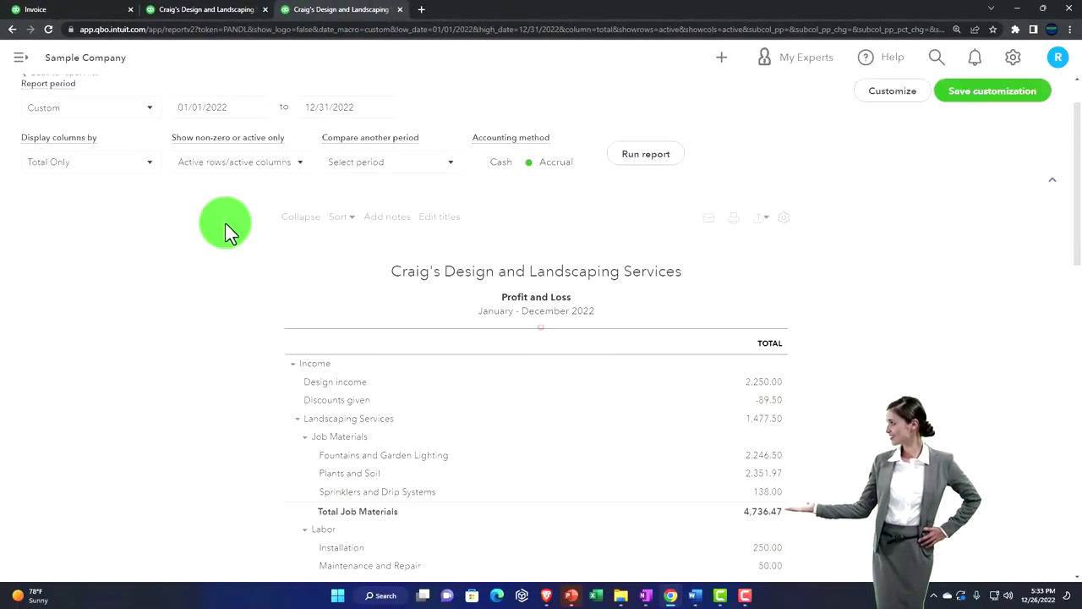
key(ctrl+plus)
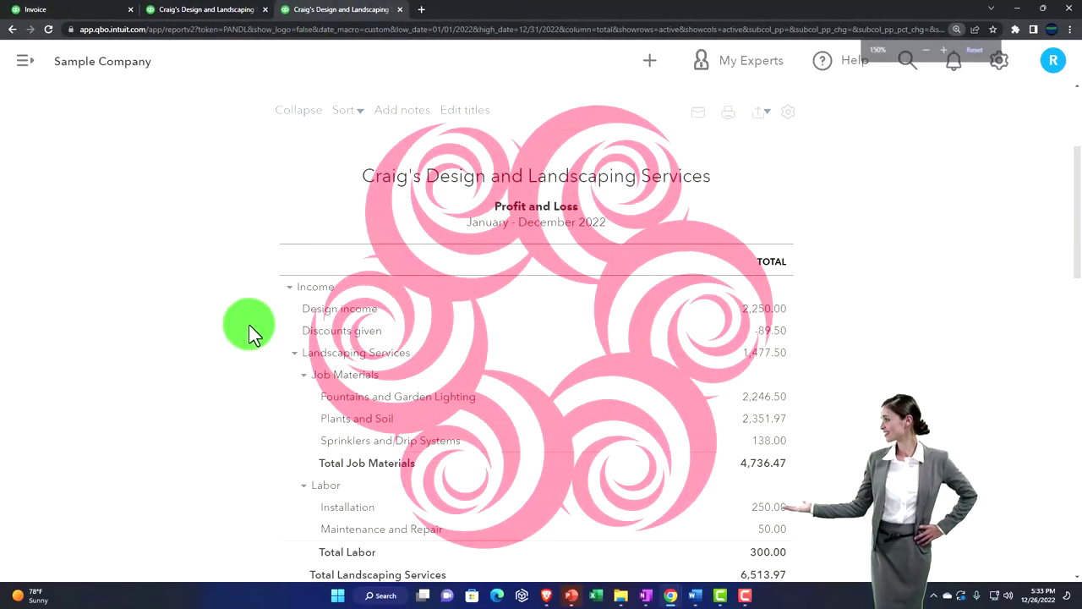
scroll(248, 324, down, 3)
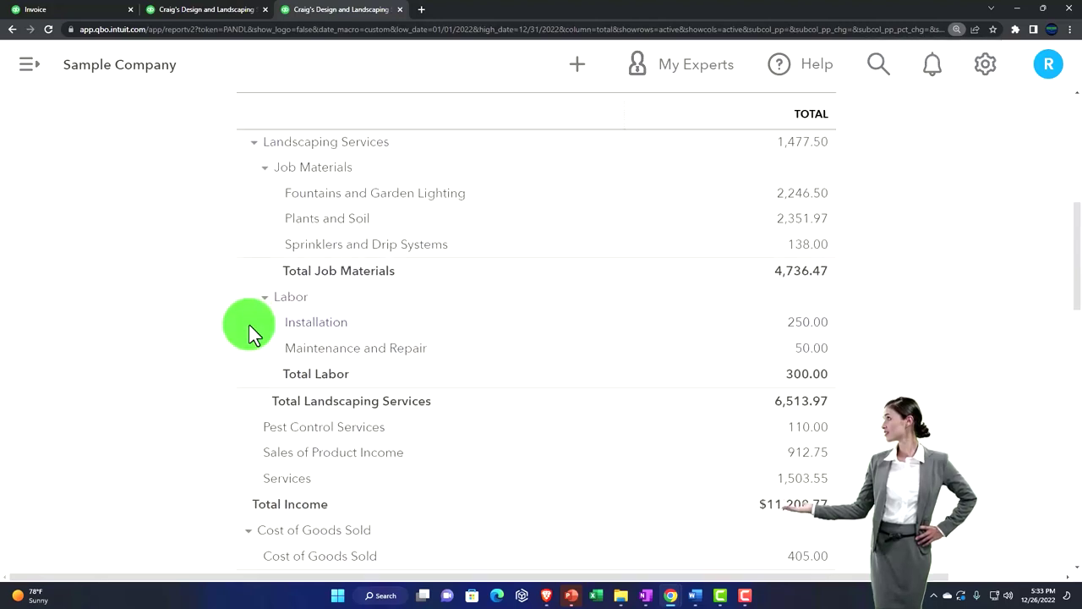
scroll(268, 395, down, 1)
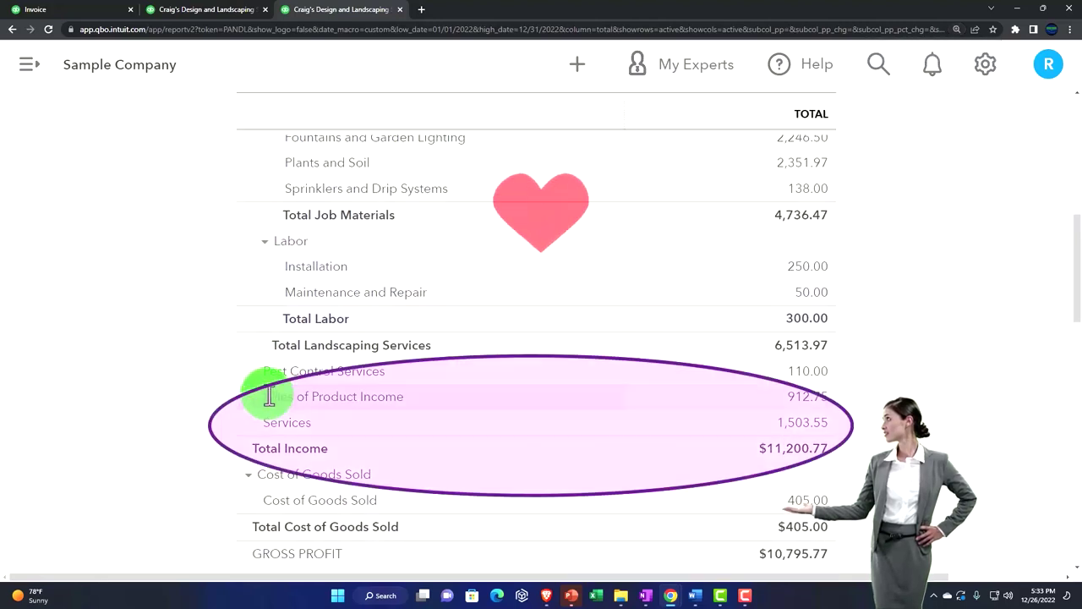
click(767, 418)
key(ctrl+minus)
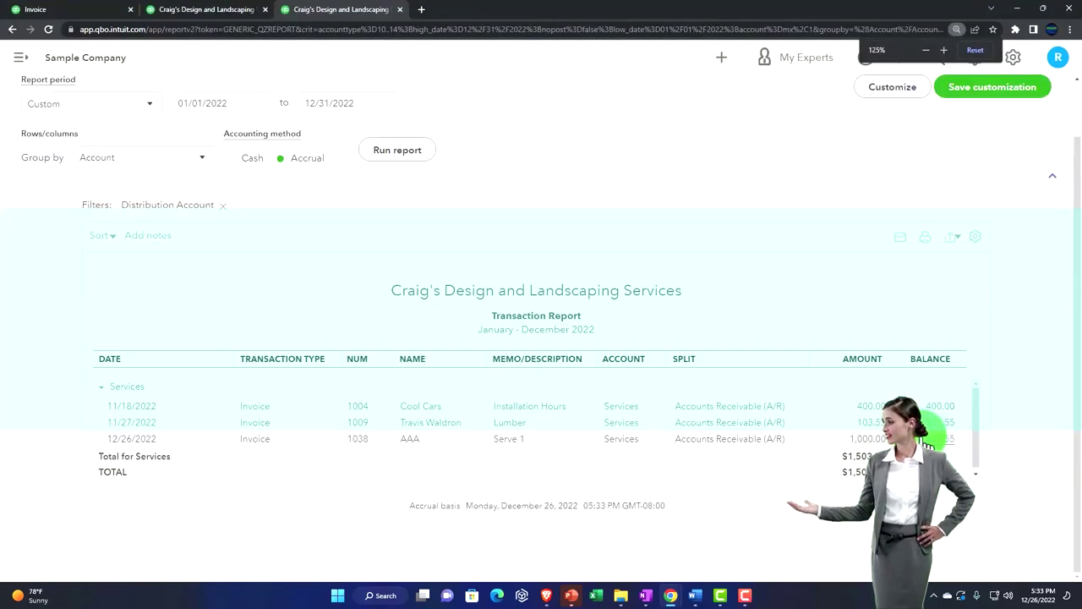
scroll(279, 387, up, 1)
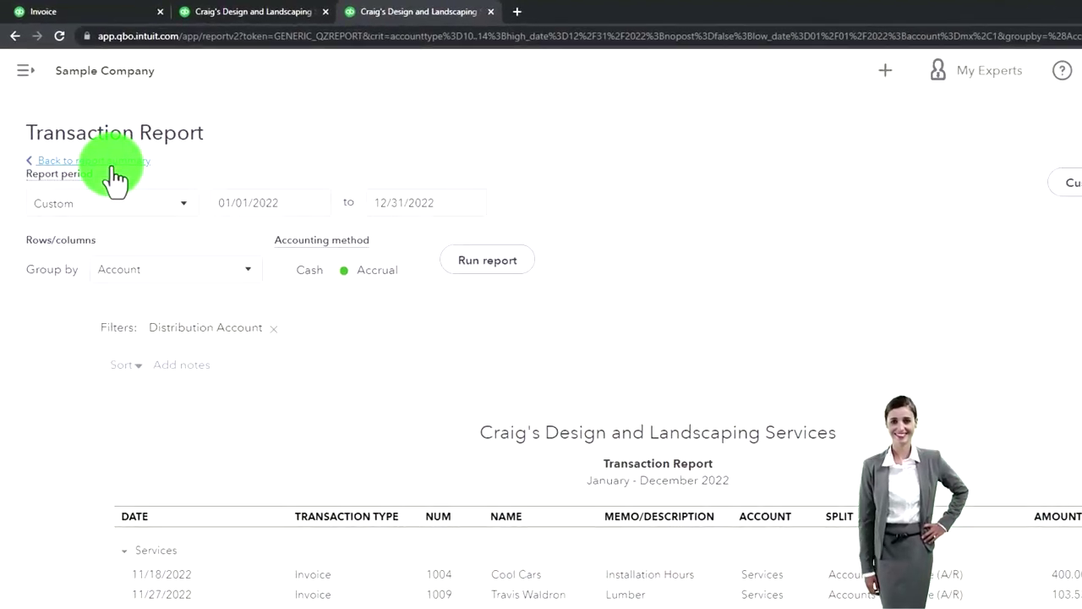
click(118, 171)
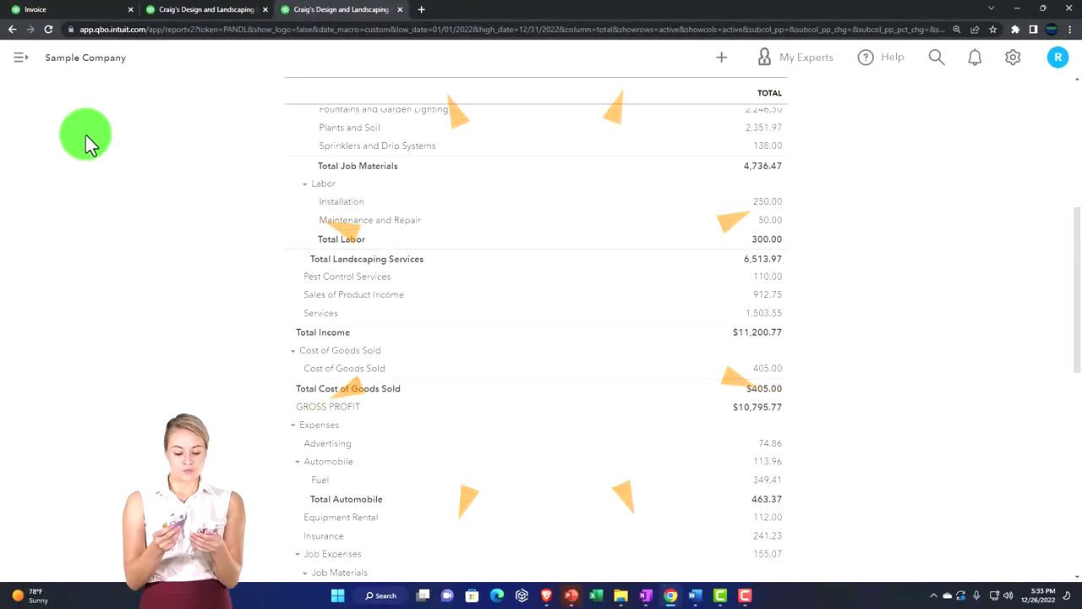
- Return to the homepage tab and review the customers, invoices, and all sales transactions in the Sales area
click(71, 12)
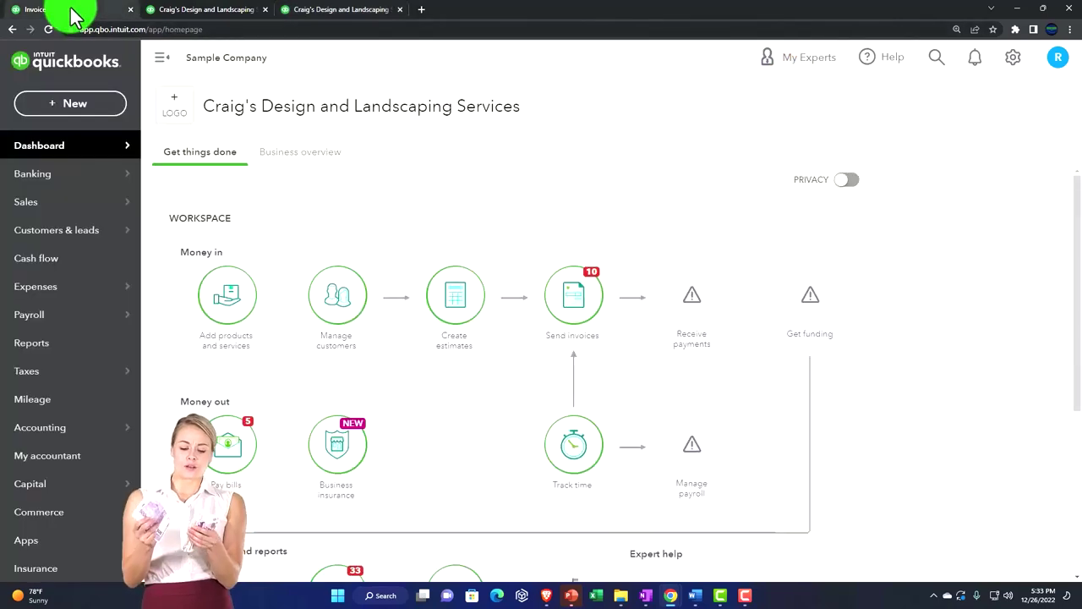
click(37, 203)
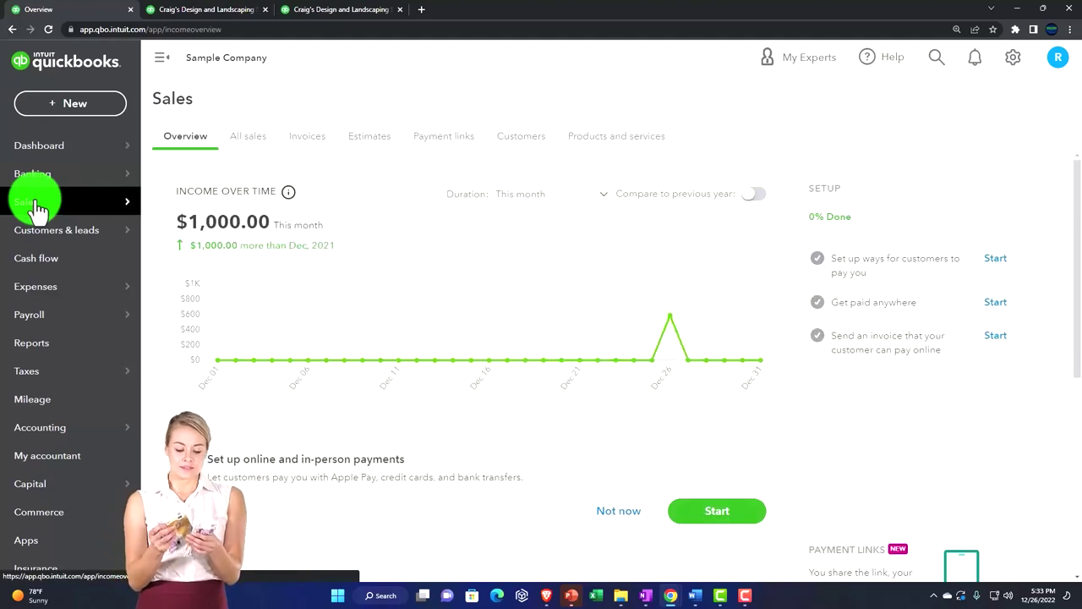
click(507, 144)
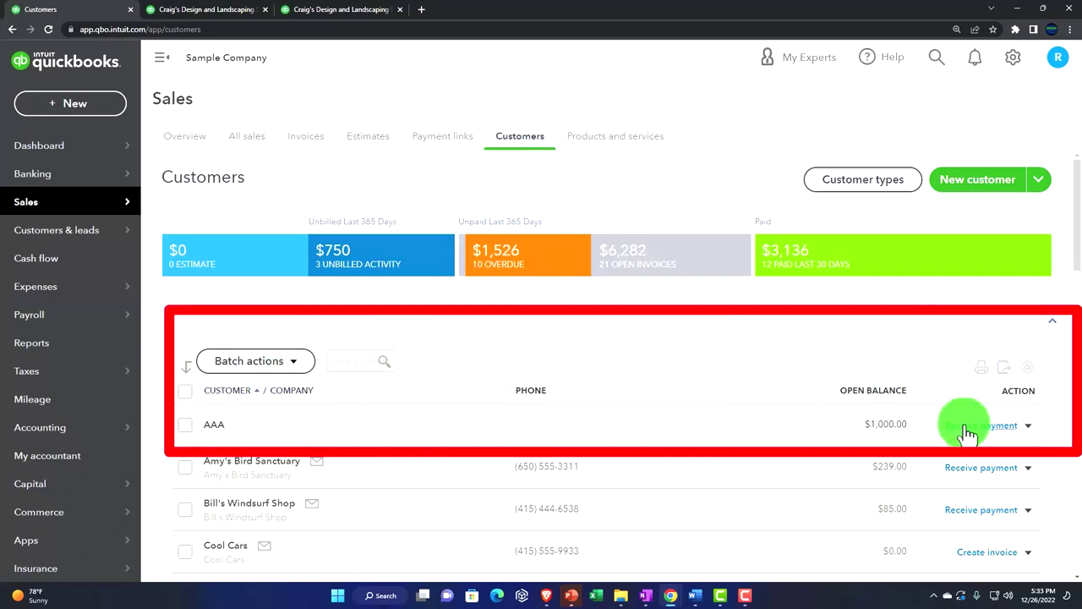
click(313, 145)
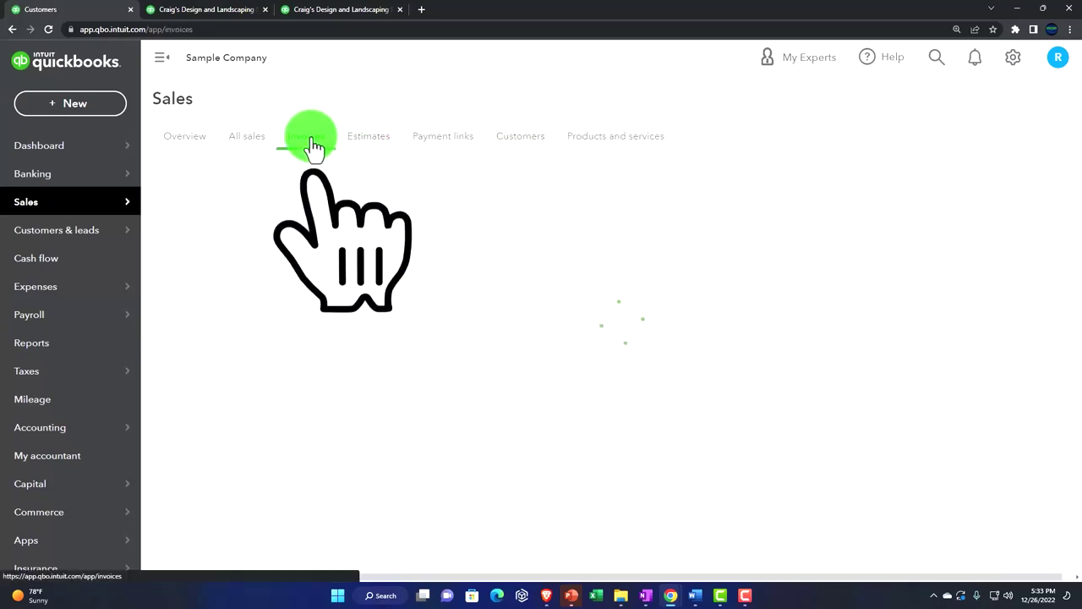
click(258, 150)
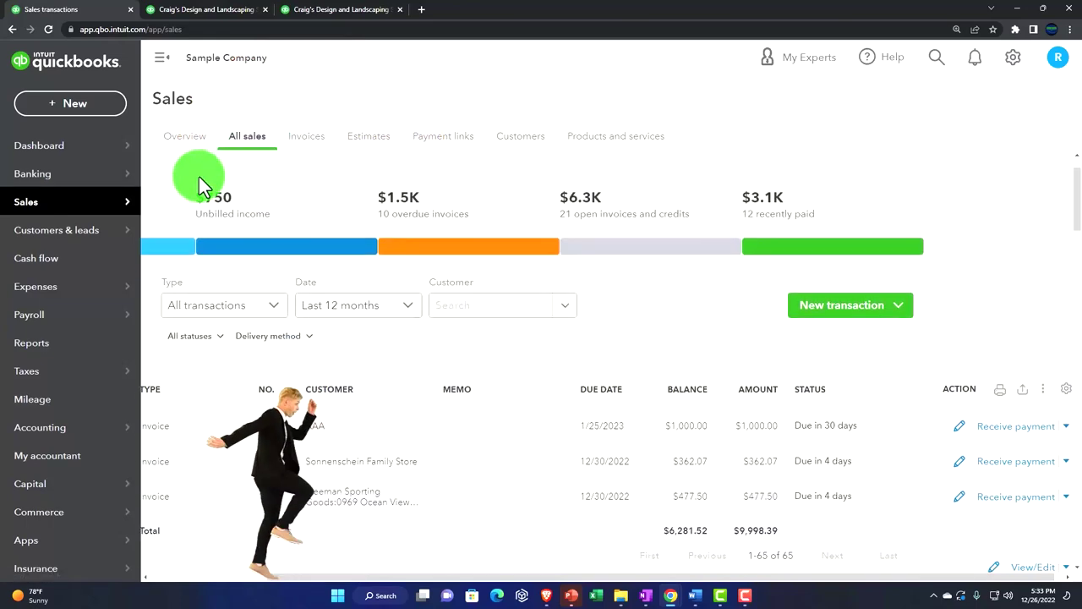
- Filter the sales transactions to the open invoices and credits and review the AAA invoice in the list
click(161, 59)
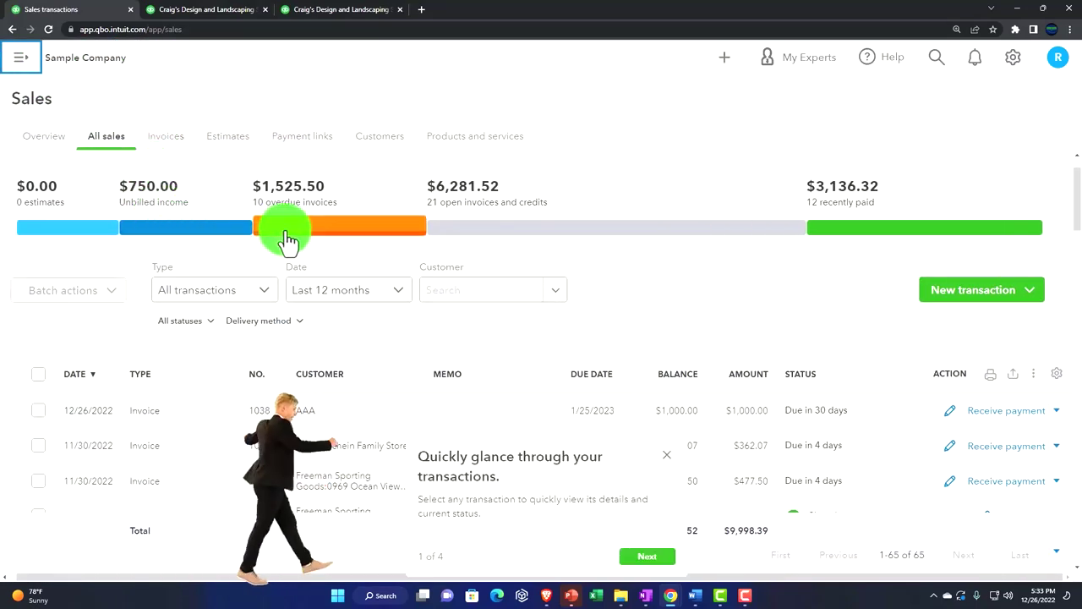
click(526, 240)
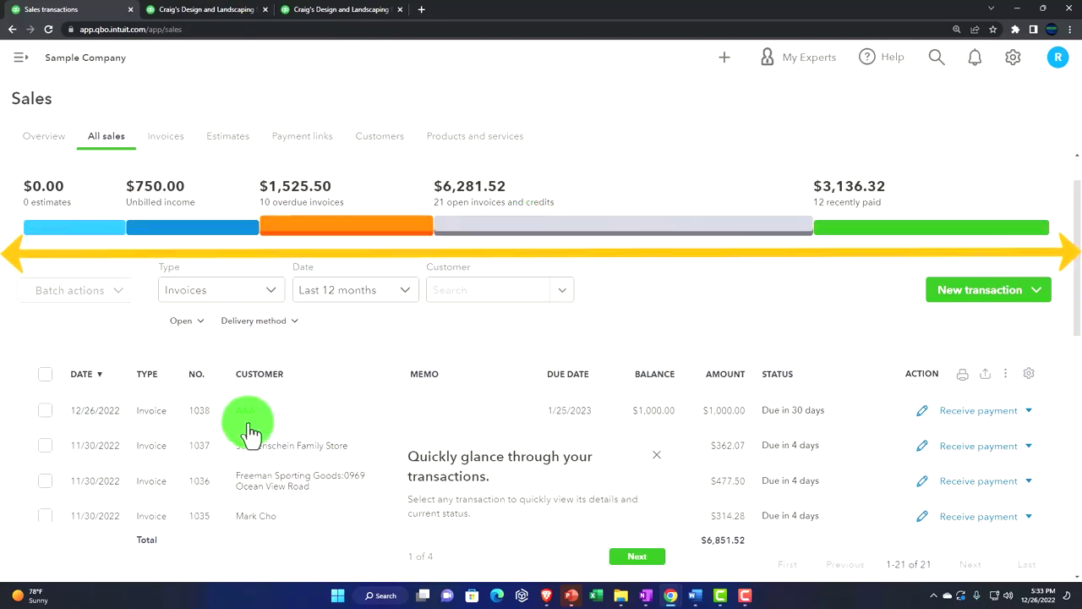
click(20, 61)
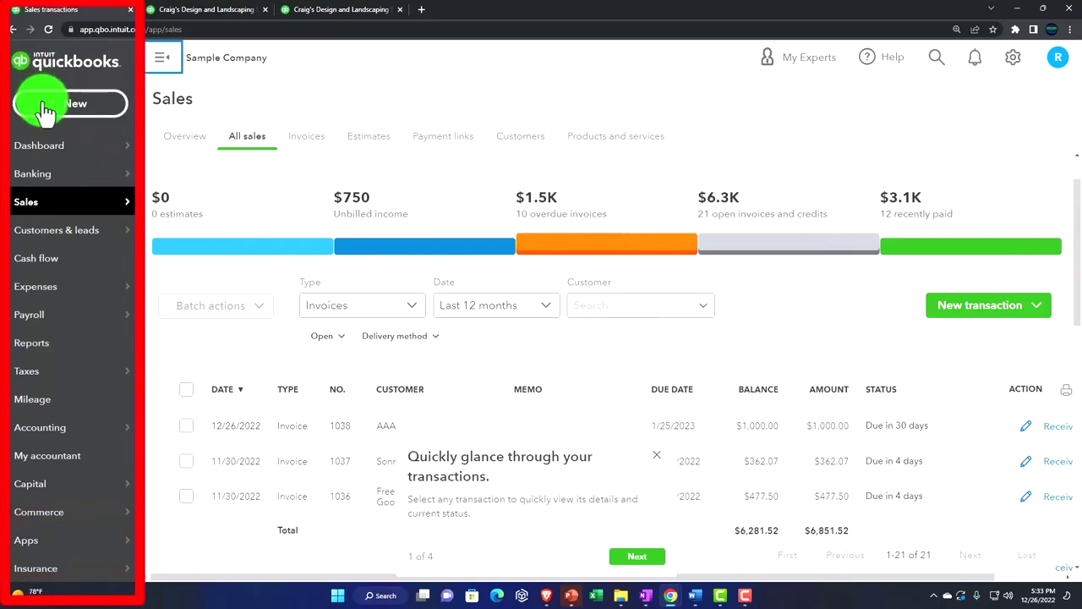
- Start a new journal entry and debit Accounts Receivable (A/R) for 1,000.00 on the first line
click(46, 110)
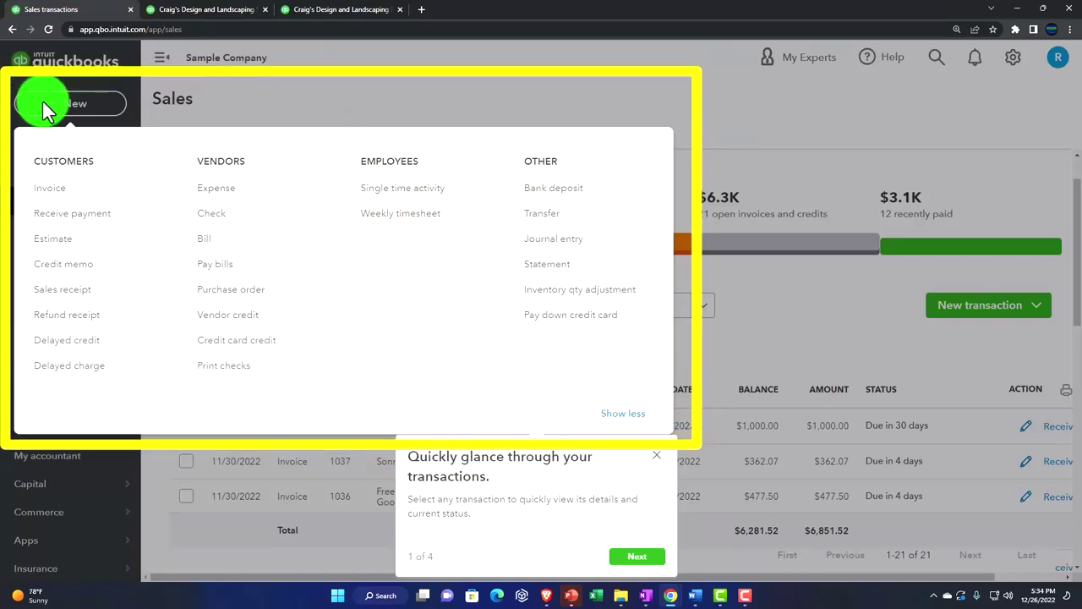
click(538, 244)
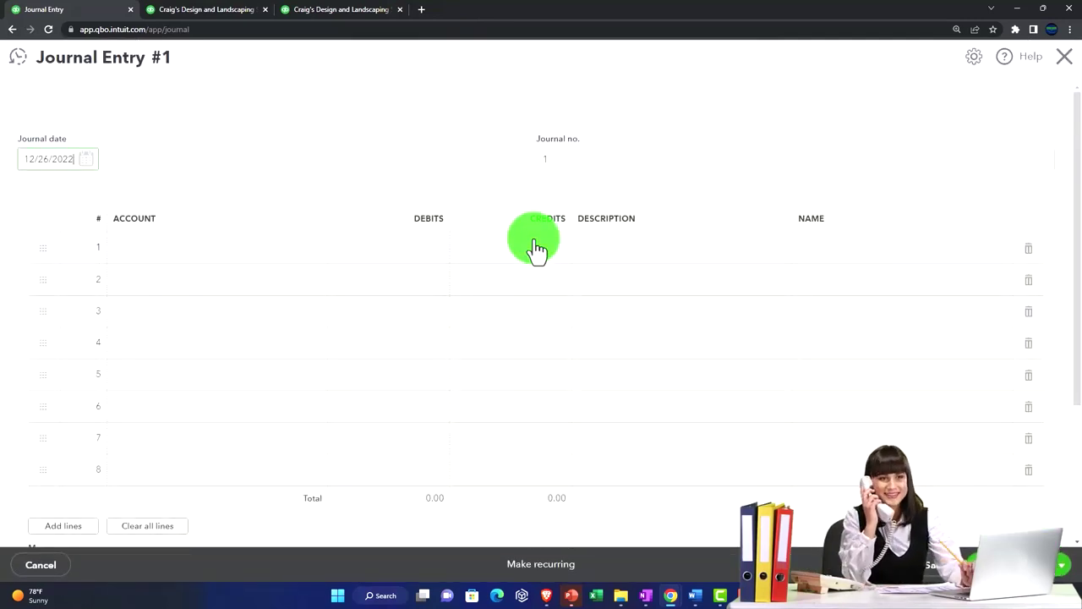
click(538, 250)
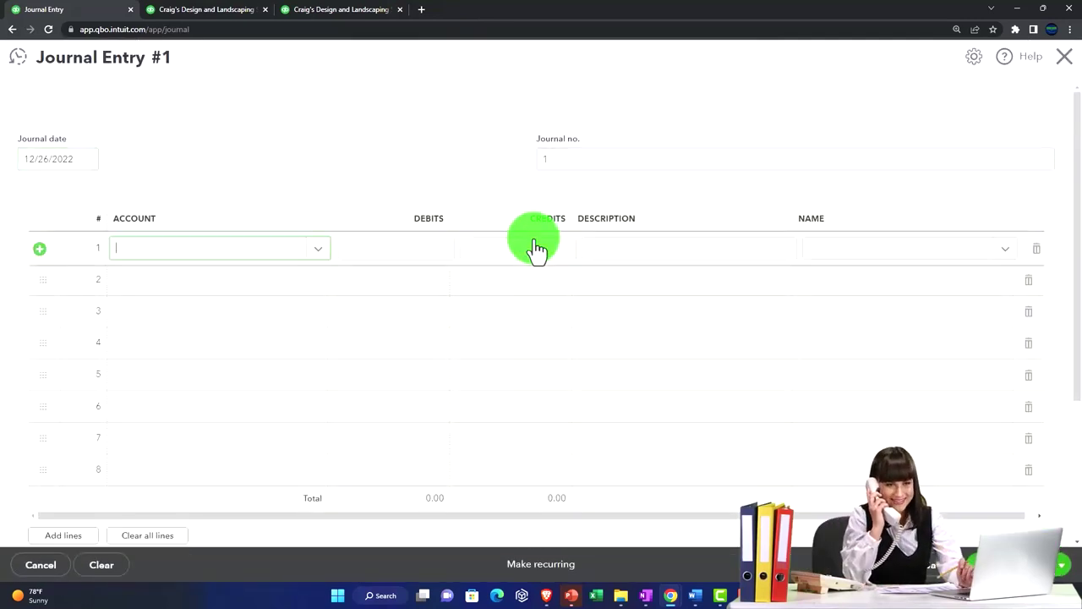
click(171, 254)
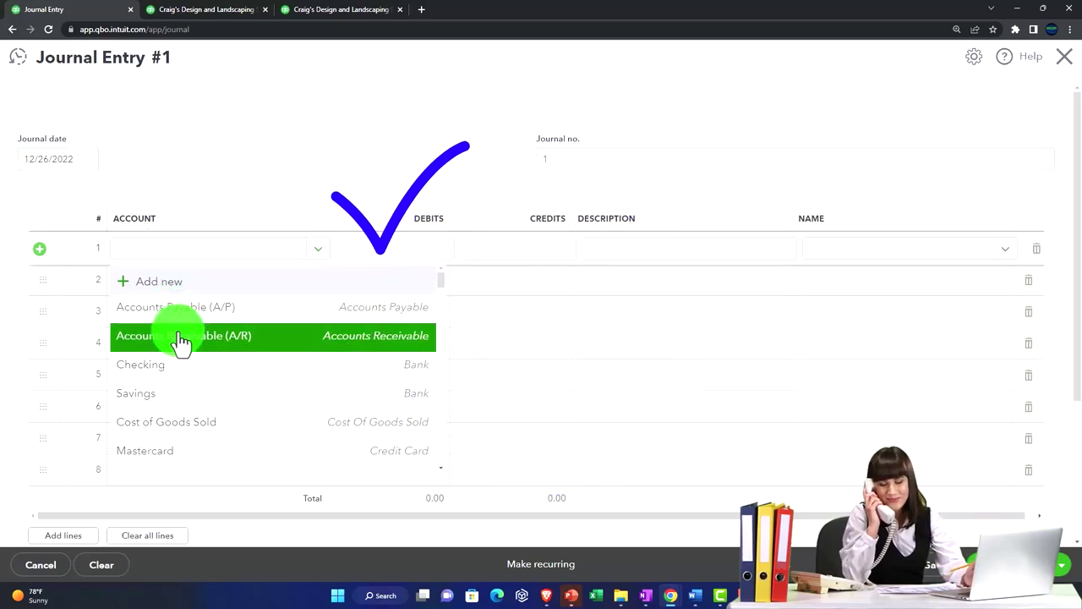
click(180, 335)
key(Tab)
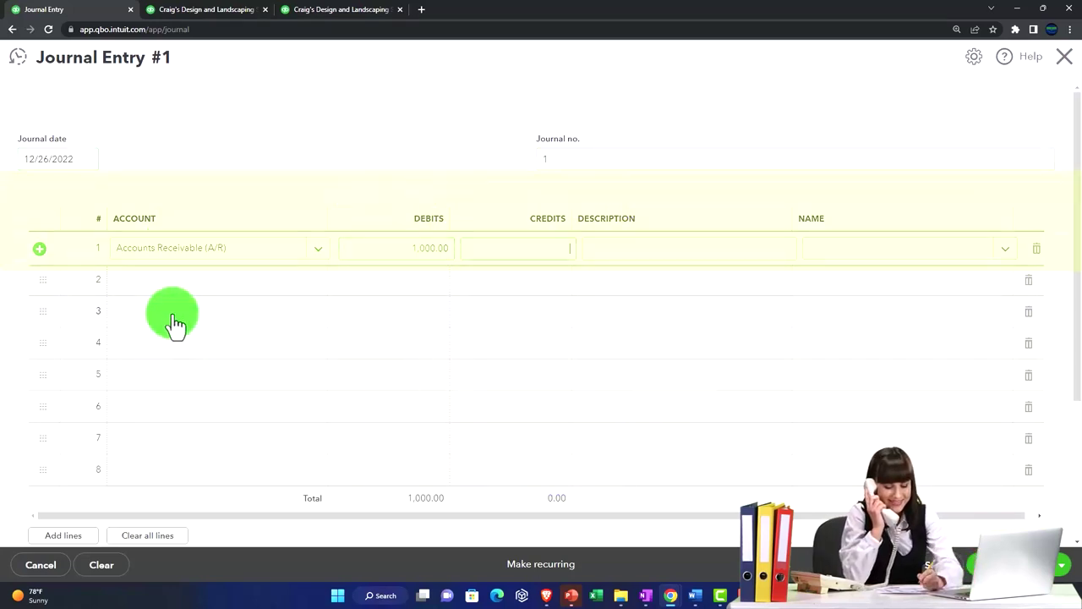
- Credit the Services account for 1,000.00 on the second line and try to save and close the journal entry
click(173, 318)
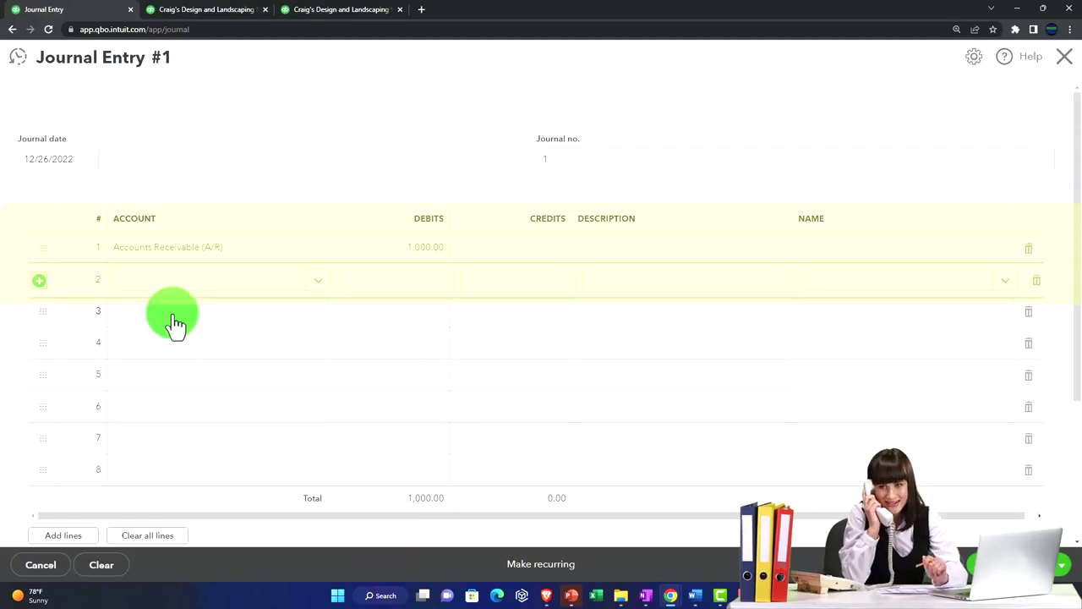
click(161, 285)
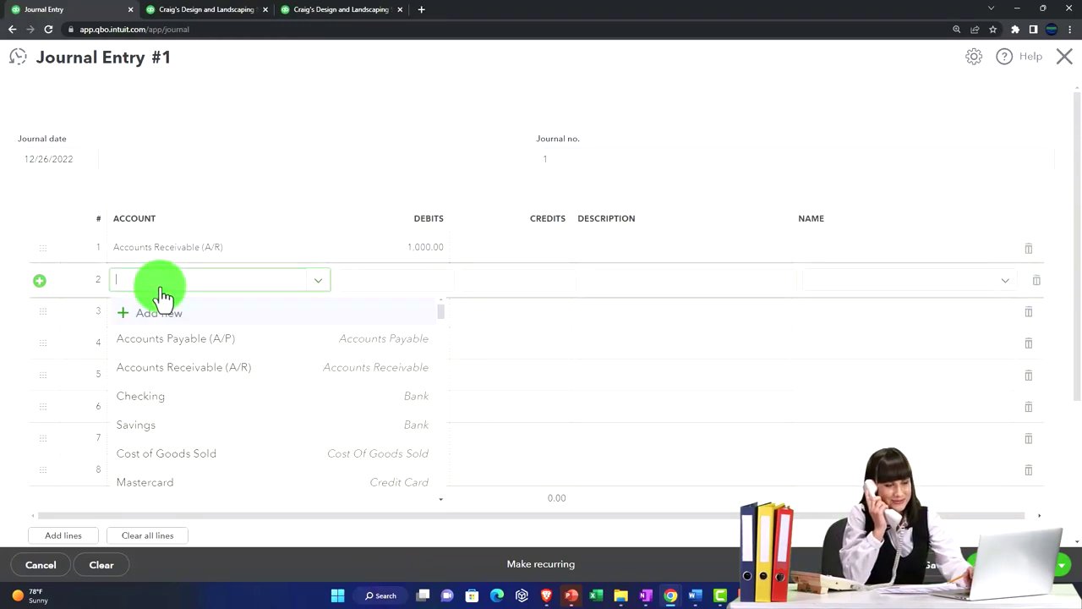
text(se)
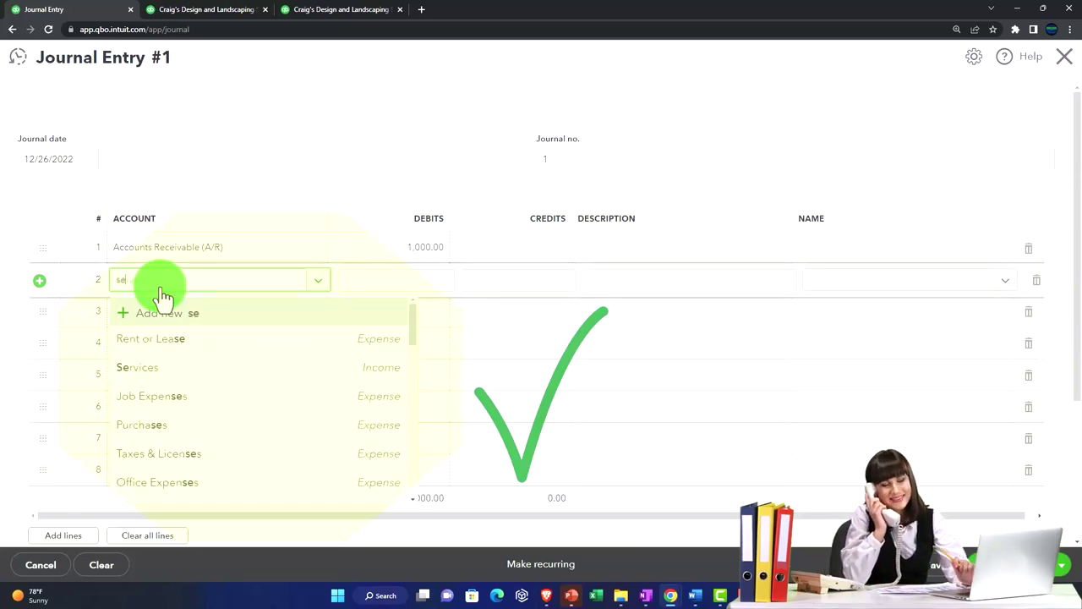
key(Down)
key(Down)
key(Tab)
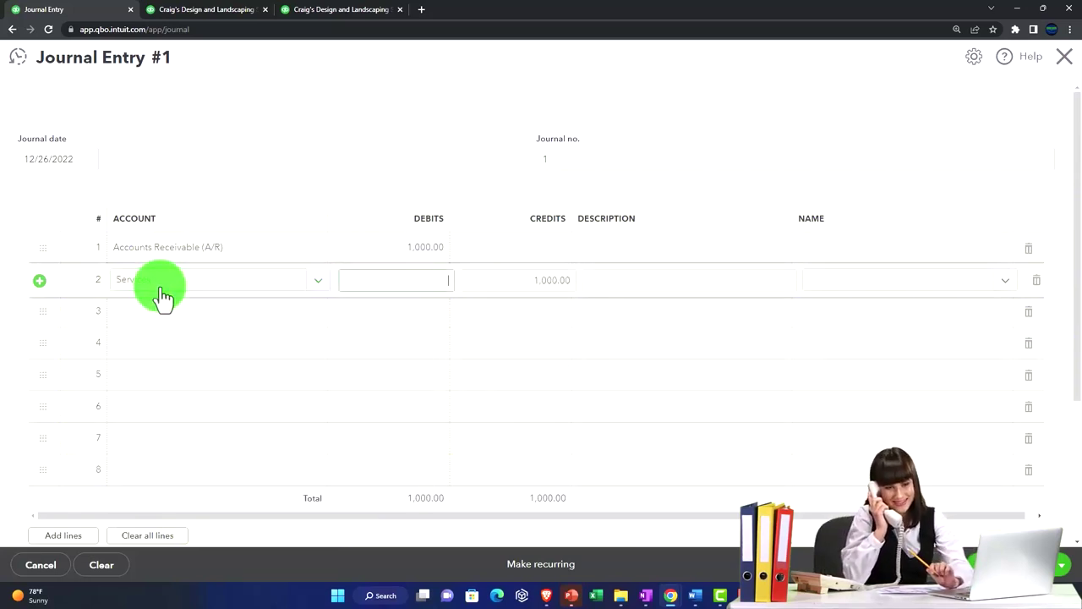
key(Tab)
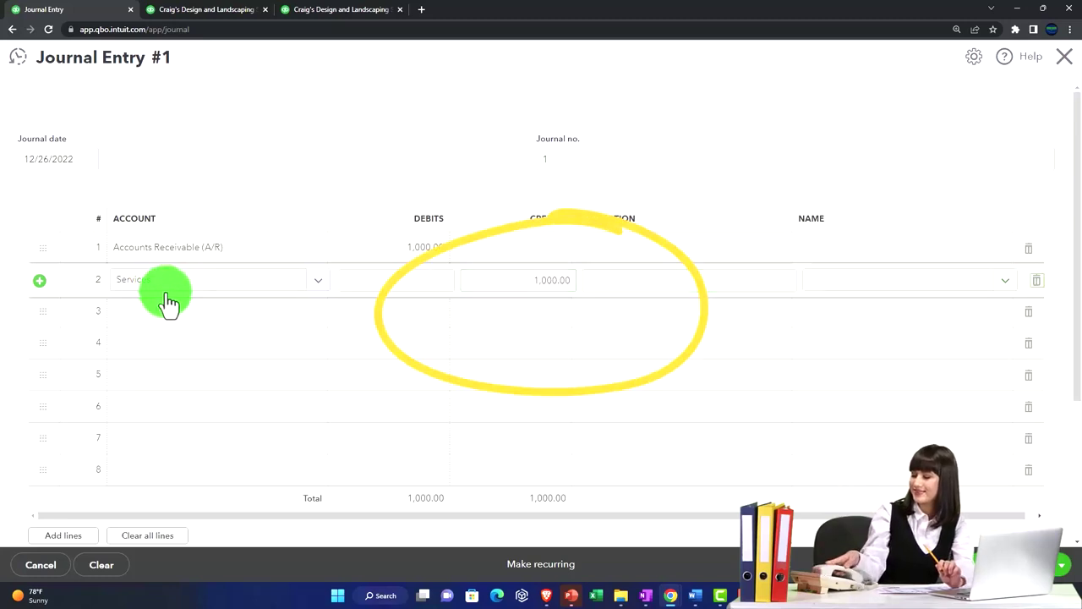
click(208, 317)
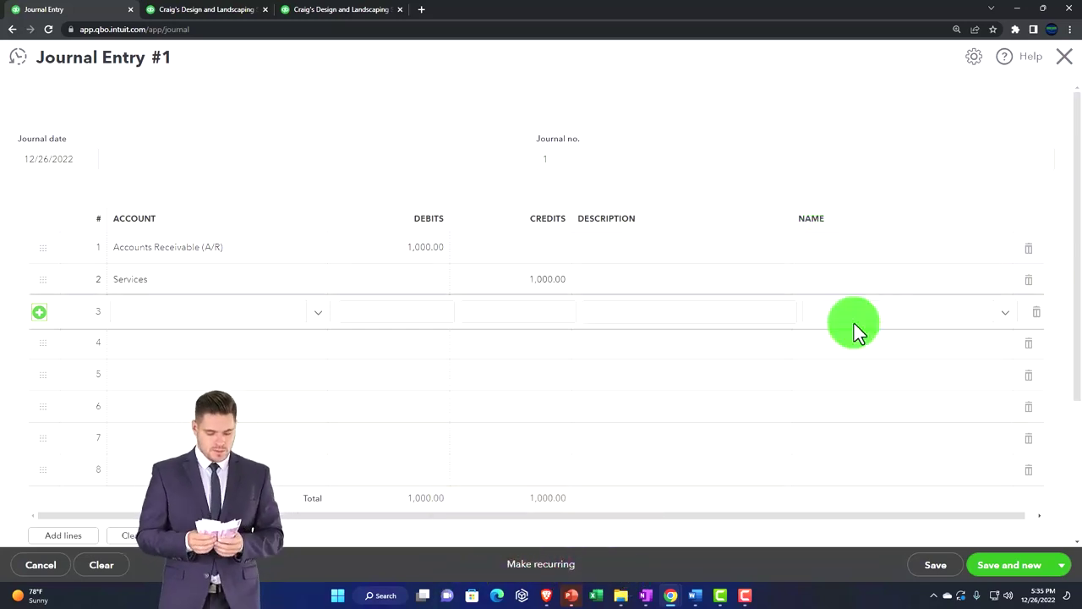
click(1061, 571)
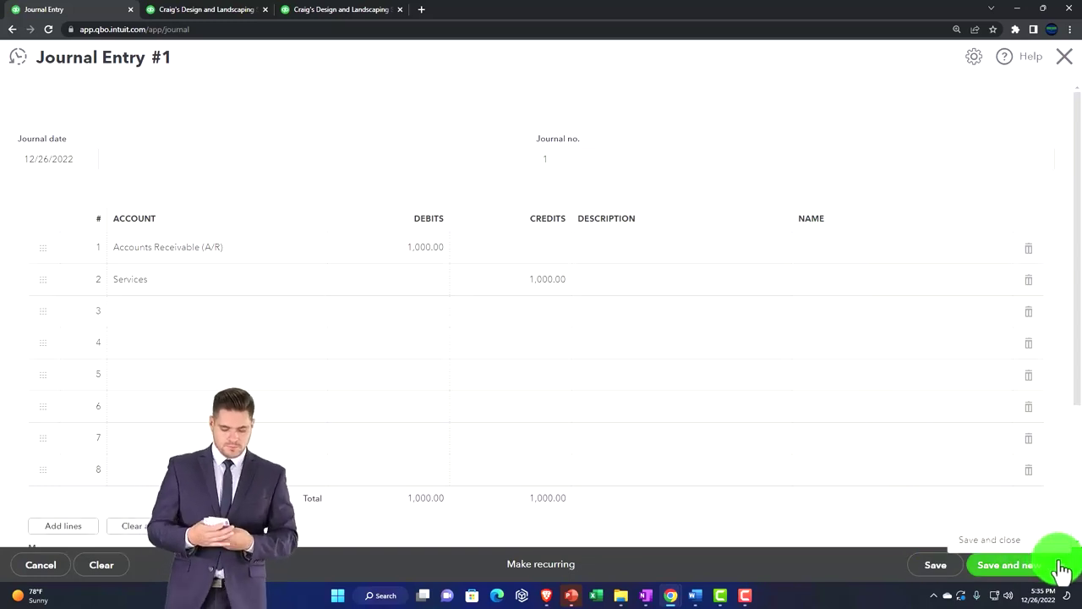
click(1005, 545)
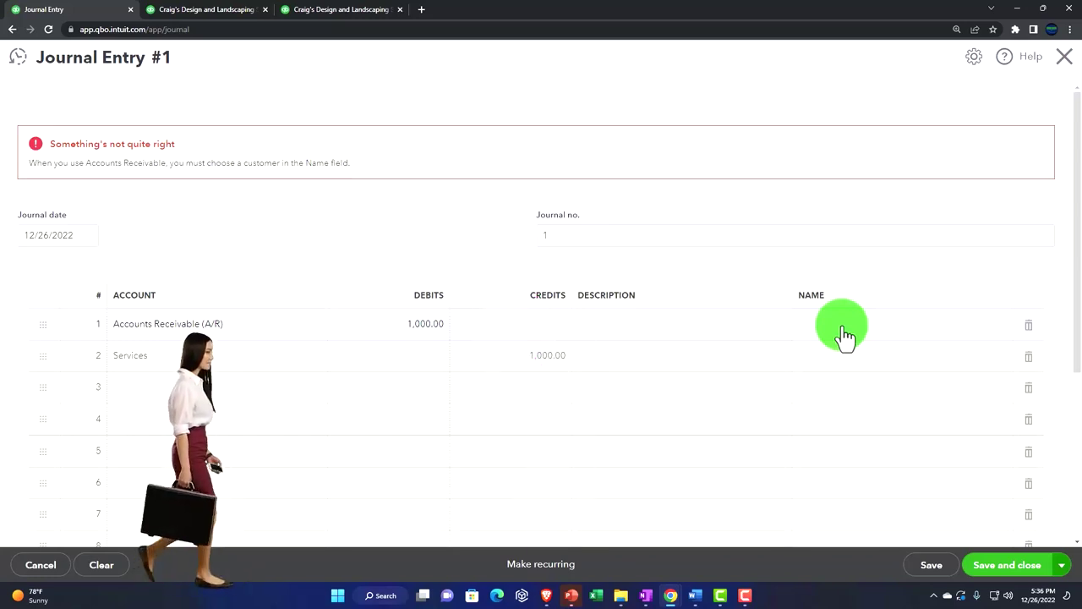
- Assign customer AAA as the name on the Accounts Receivable line, and save and close the journal entry
click(845, 336)
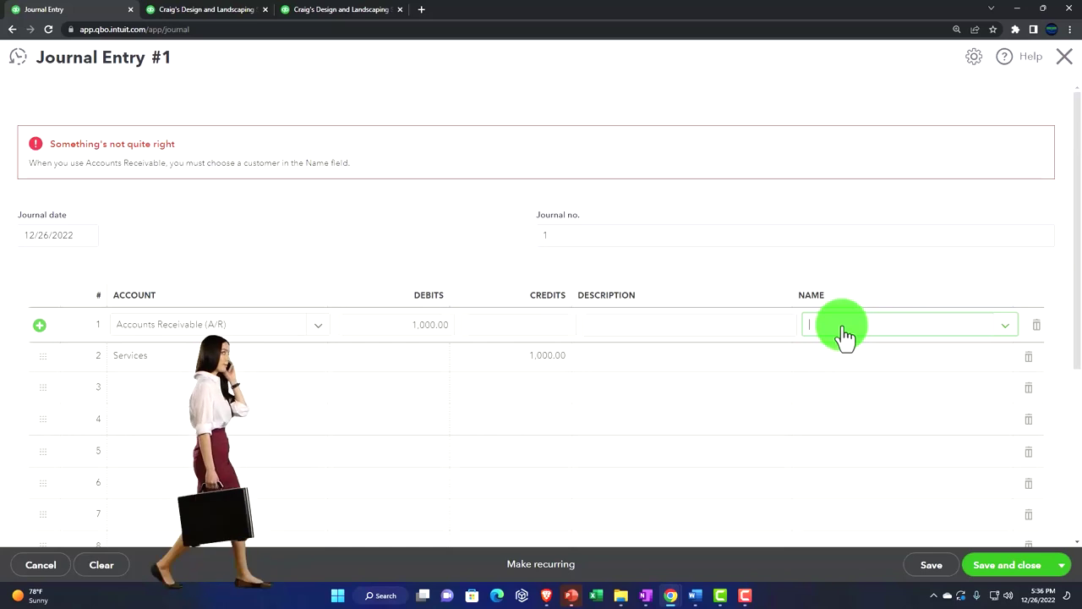
text(a)
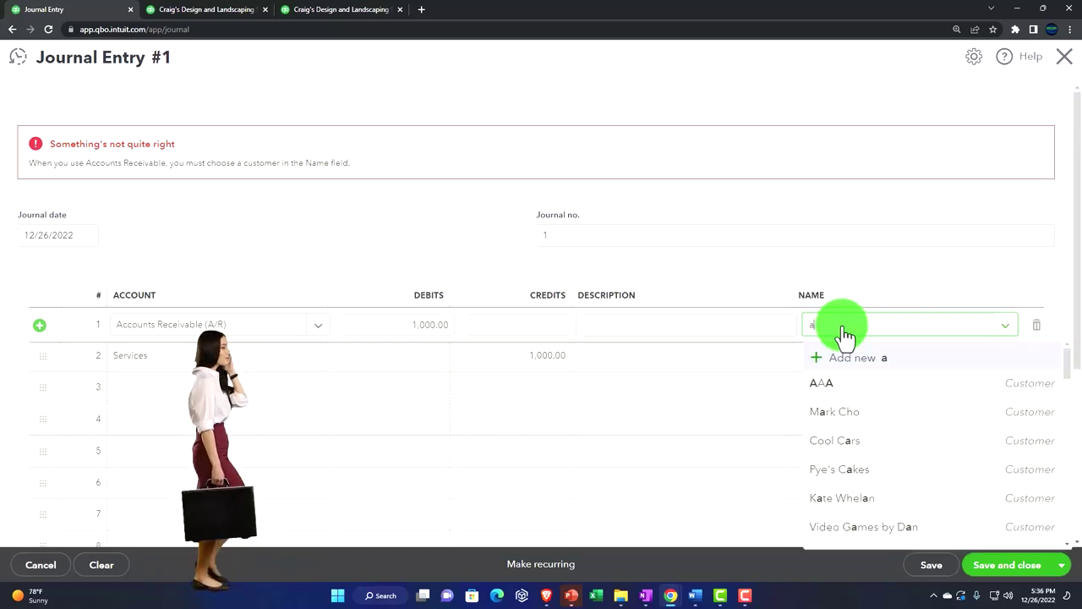
key(Down)
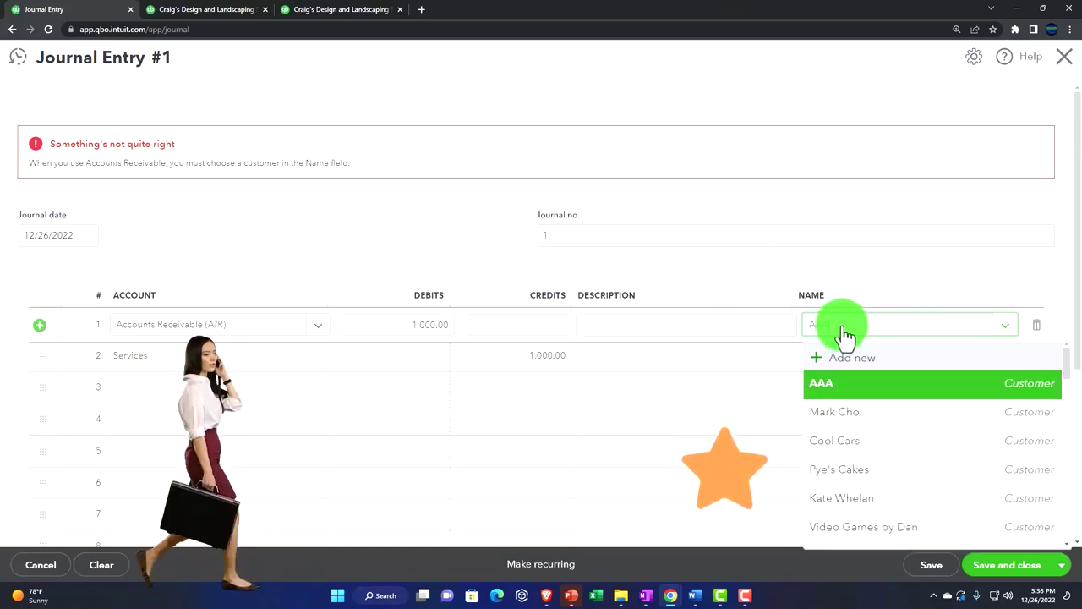
key(Return)
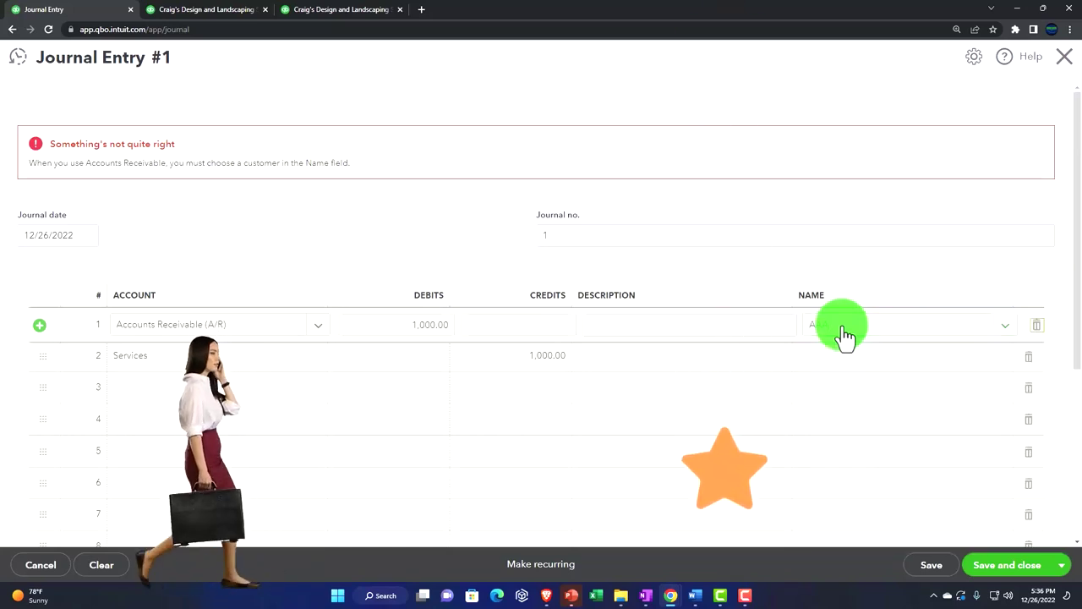
click(1018, 577)
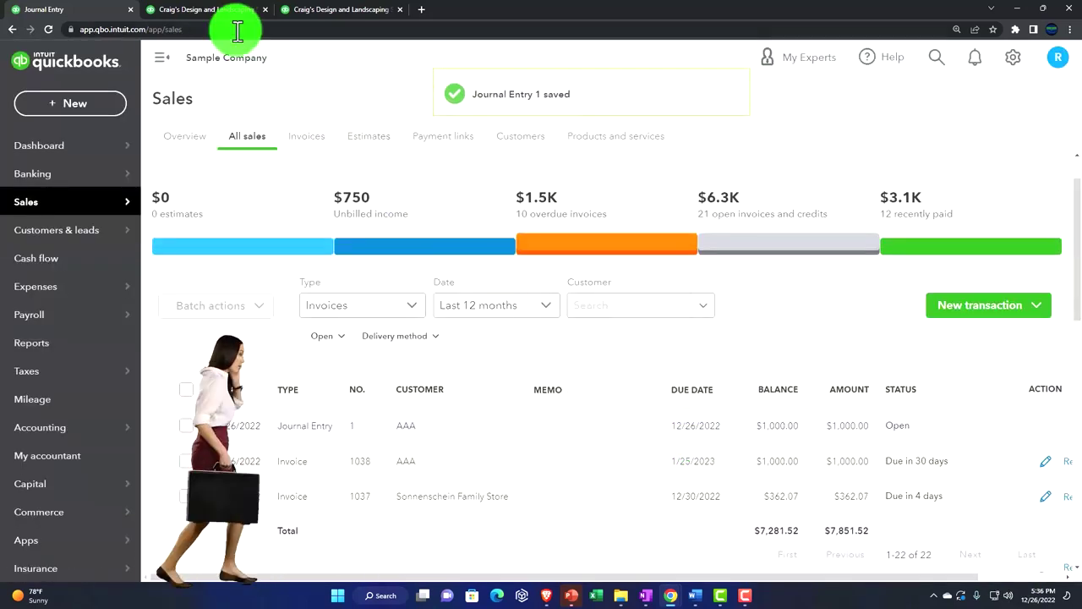
- Switch to the Balance Sheet report and rerun it to include the saved journal entry
click(216, 19)
scroll(389, 302, up, 4)
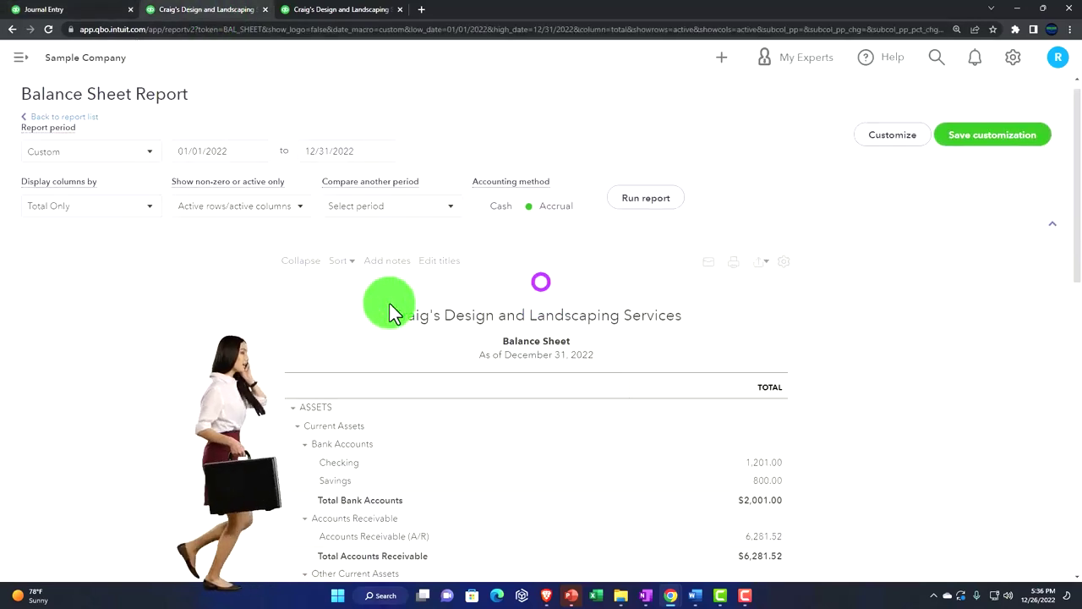
click(642, 207)
scroll(581, 280, down, 3)
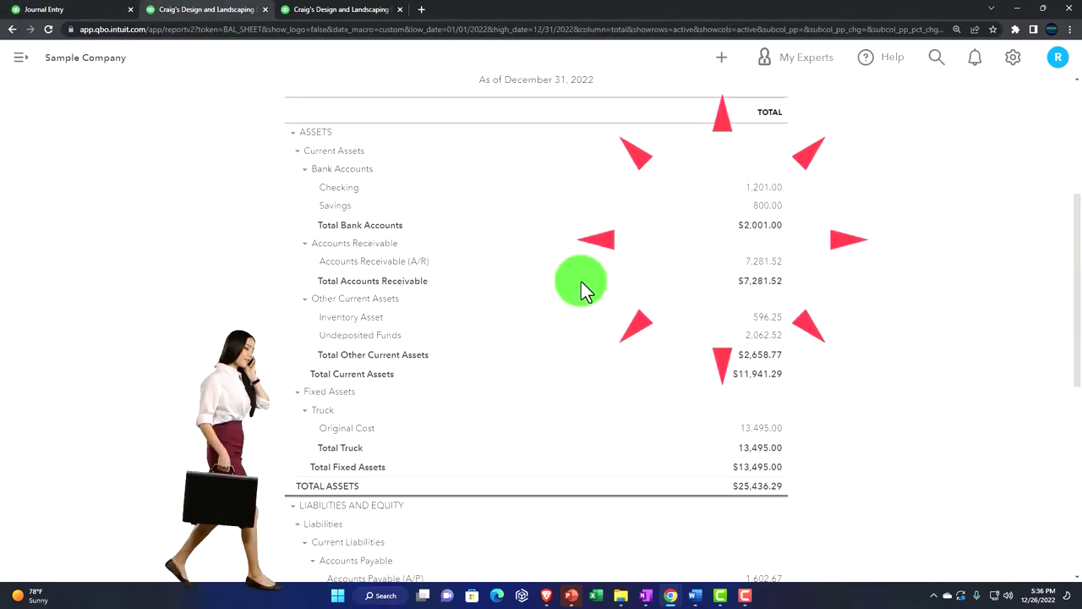
- Open the Accounts Receivable (A/R) transaction detail from the Balance Sheet and examine the 12/26/2022 entries
key(ctrl+plus)
key(ctrl+plus)
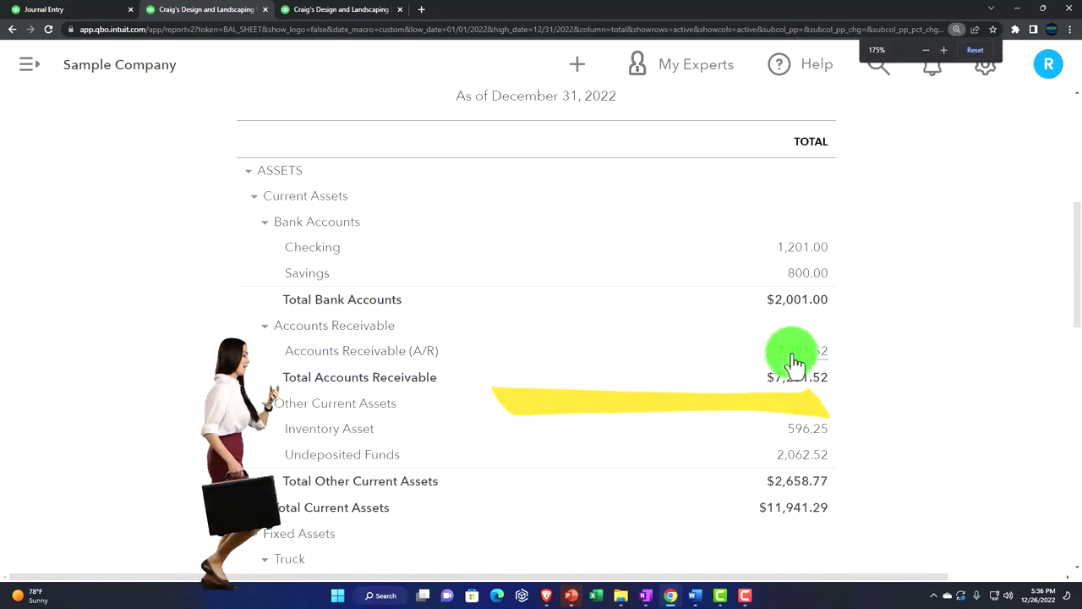
click(801, 354)
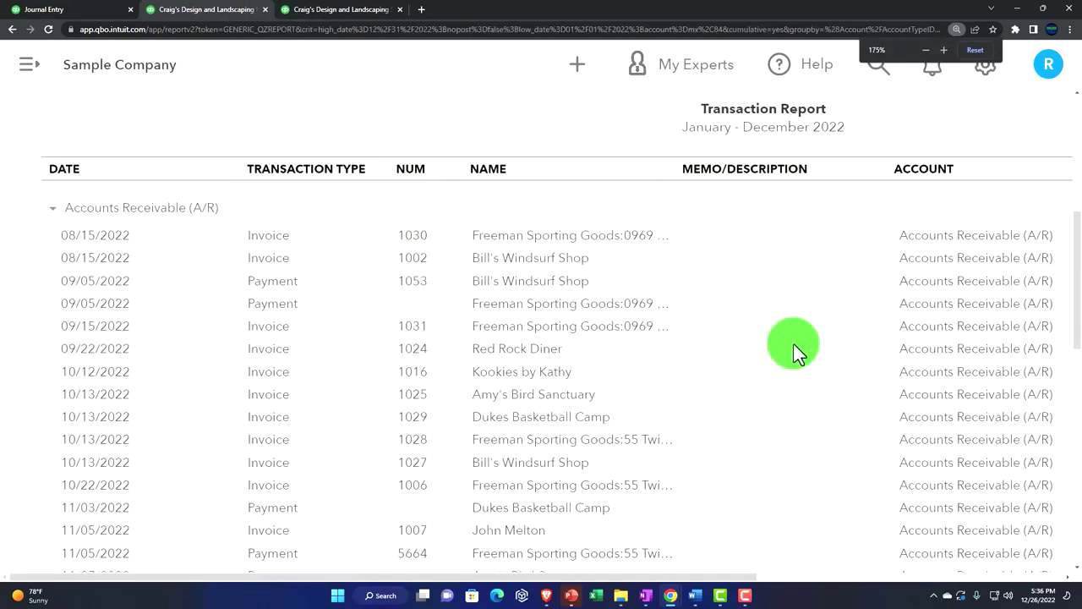
key(ctrl+minus)
key(ctrl+minus)
scroll(793, 343, down, 2)
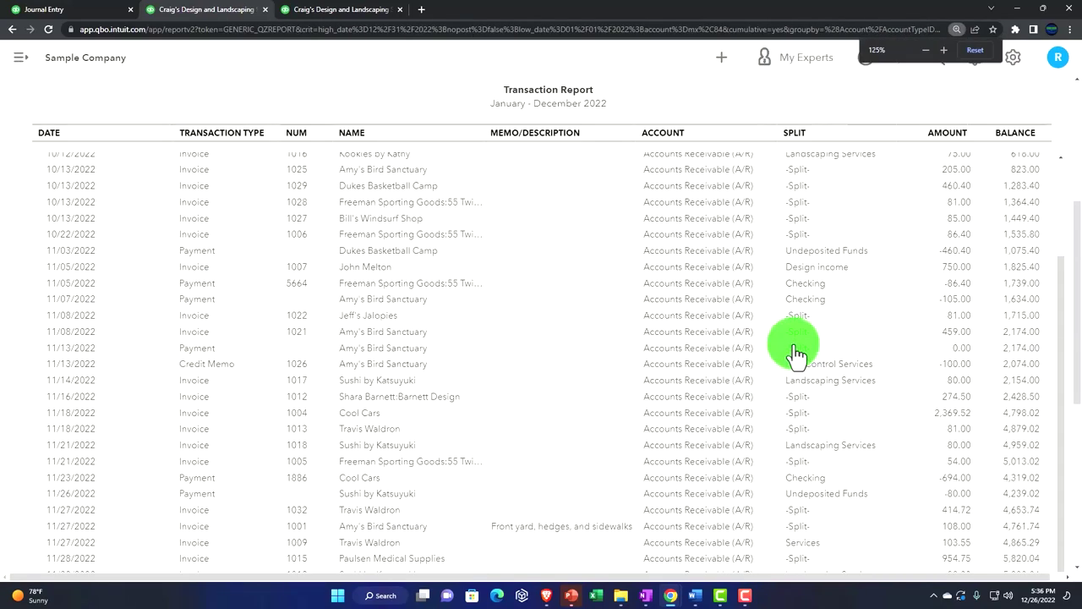
scroll(797, 353, down, 5)
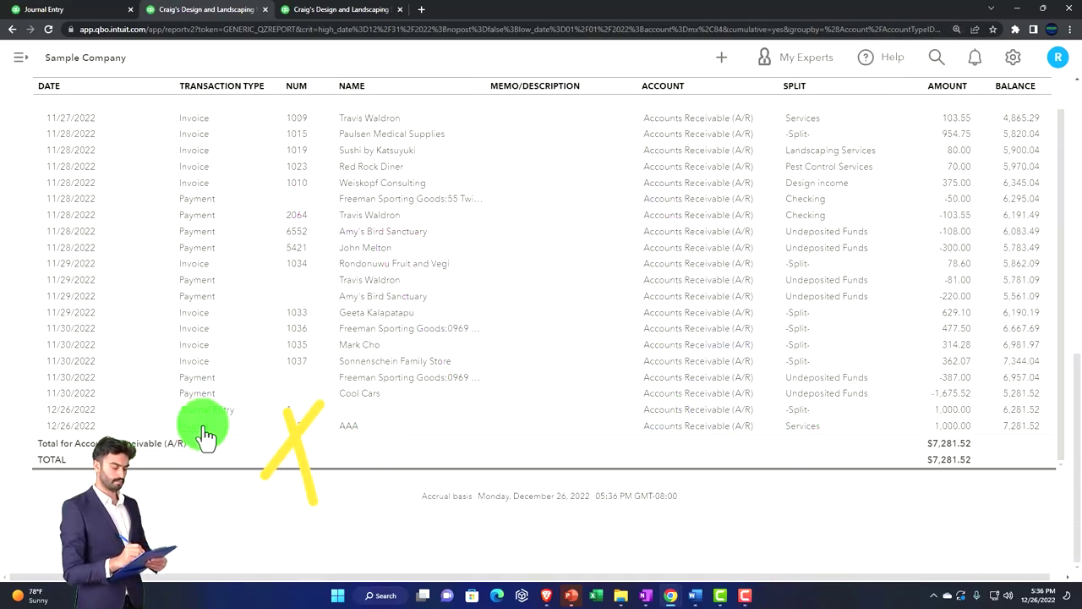
- Open the 12/26/2022 journal entry from the transaction report, review and close it, and return to the report summary
click(944, 412)
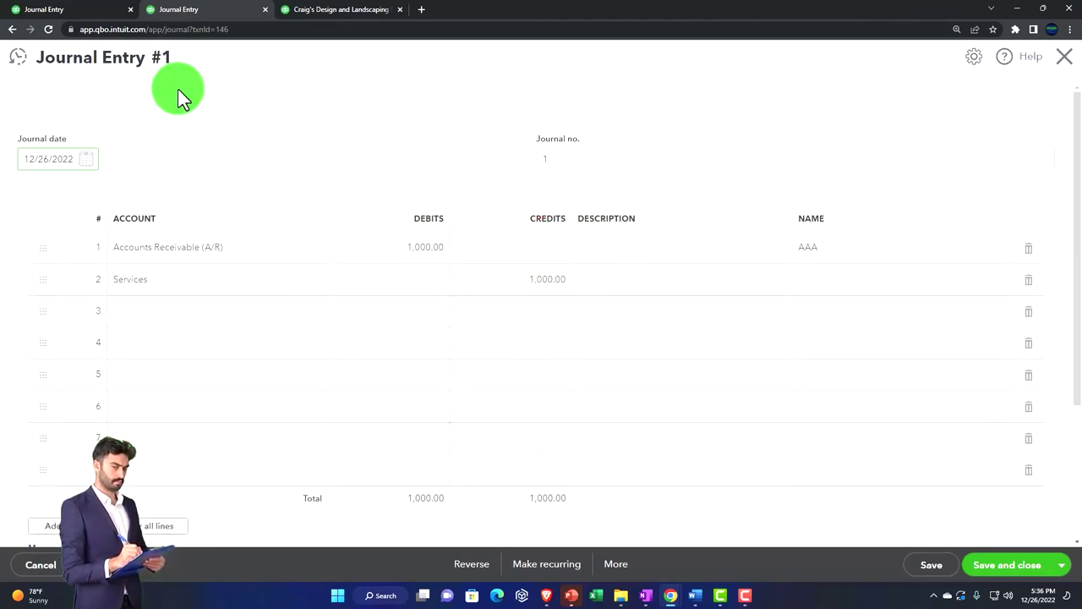
click(1060, 68)
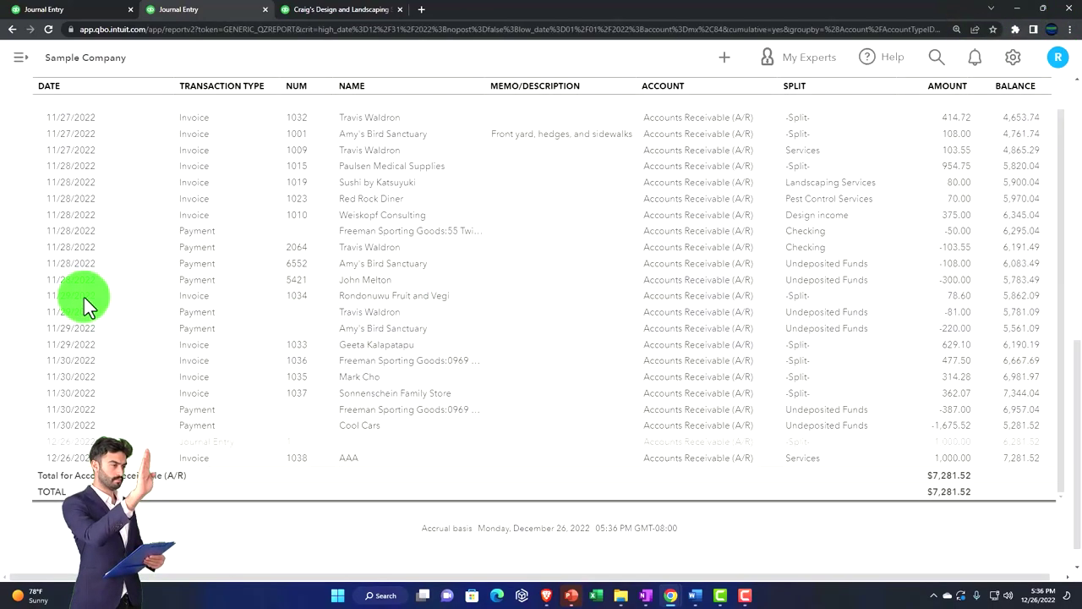
scroll(9, 288, up, 15)
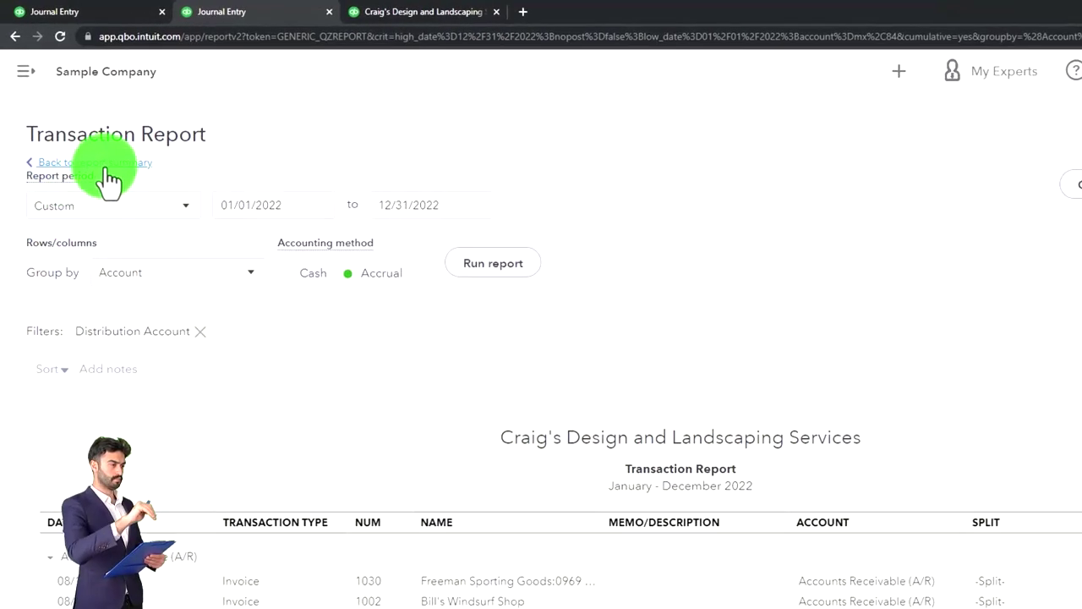
click(111, 165)
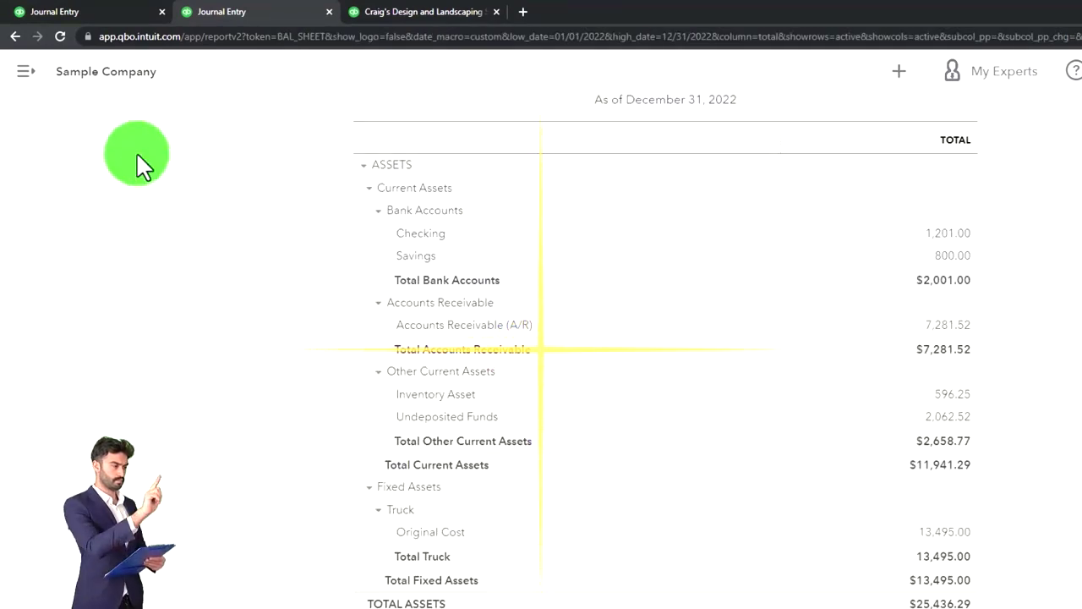
- Switch to the Profit and Loss report, rerun it to include the journal entry, and examine the Services income line
click(394, 17)
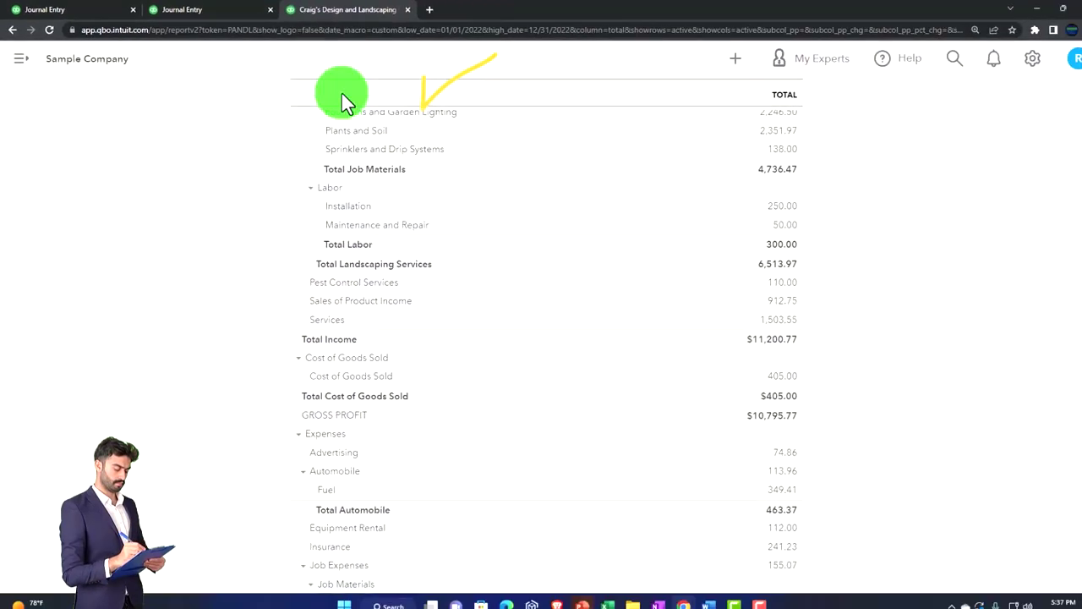
scroll(507, 253, up, 5)
scroll(490, 266, down, 2)
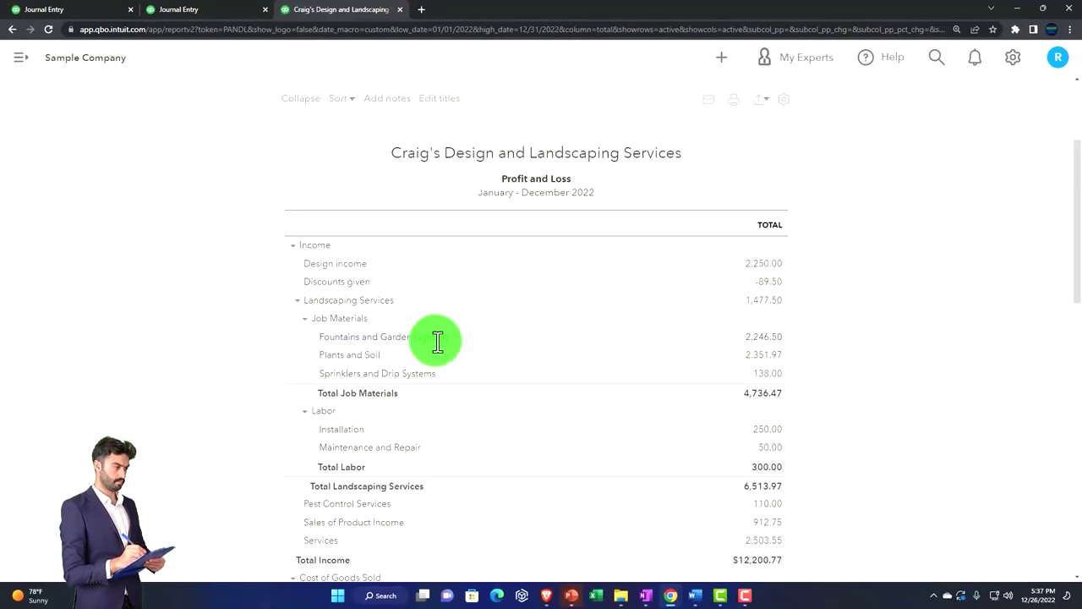
key(ctrl+plus)
key(ctrl+plus)
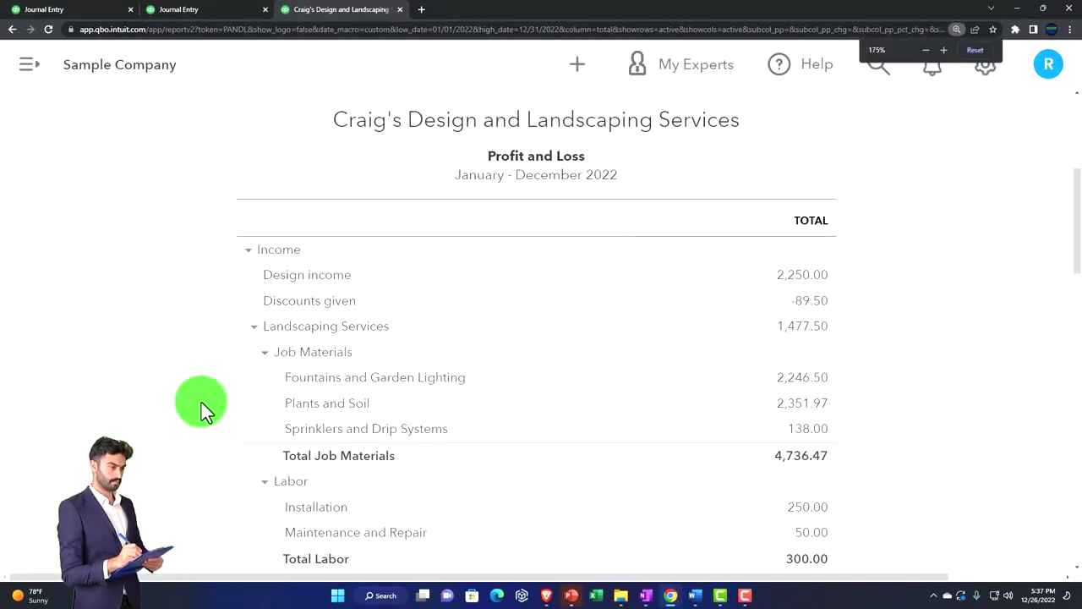
scroll(238, 404, down, 4)
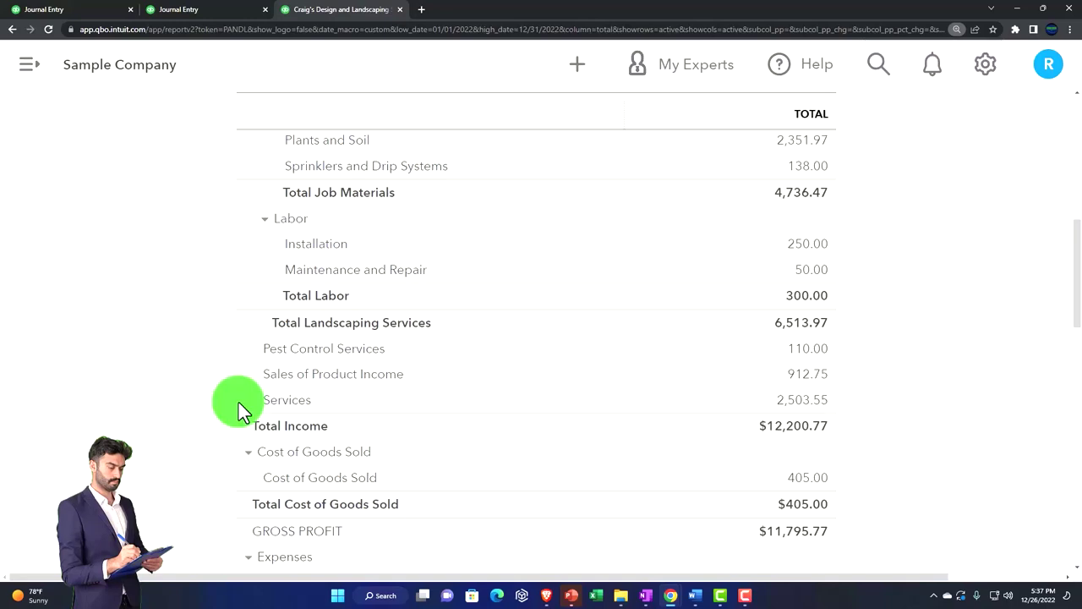
- Open the Services income transaction detail from the Profit and Loss, examine the 12/26/2022 invoice and journal entry, and return to the report summary
click(803, 401)
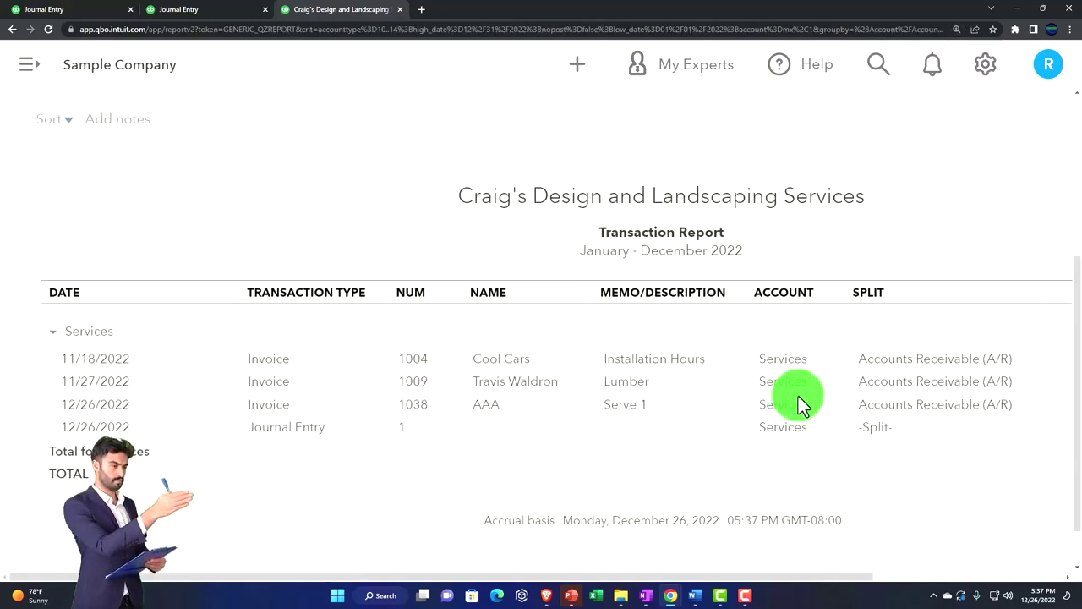
key(ctrl+minus)
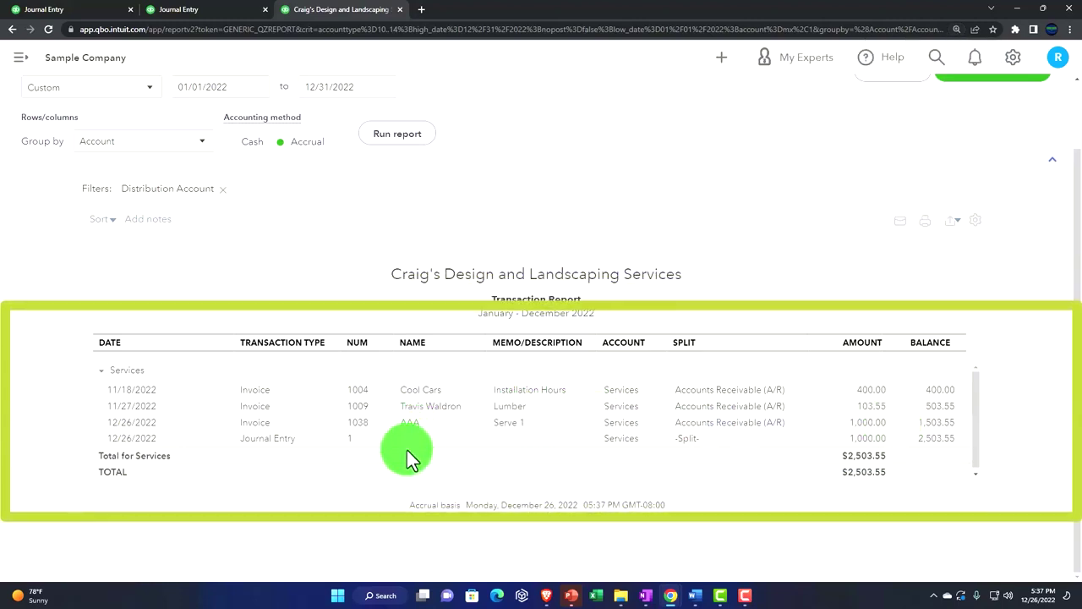
scroll(72, 448, up, 1)
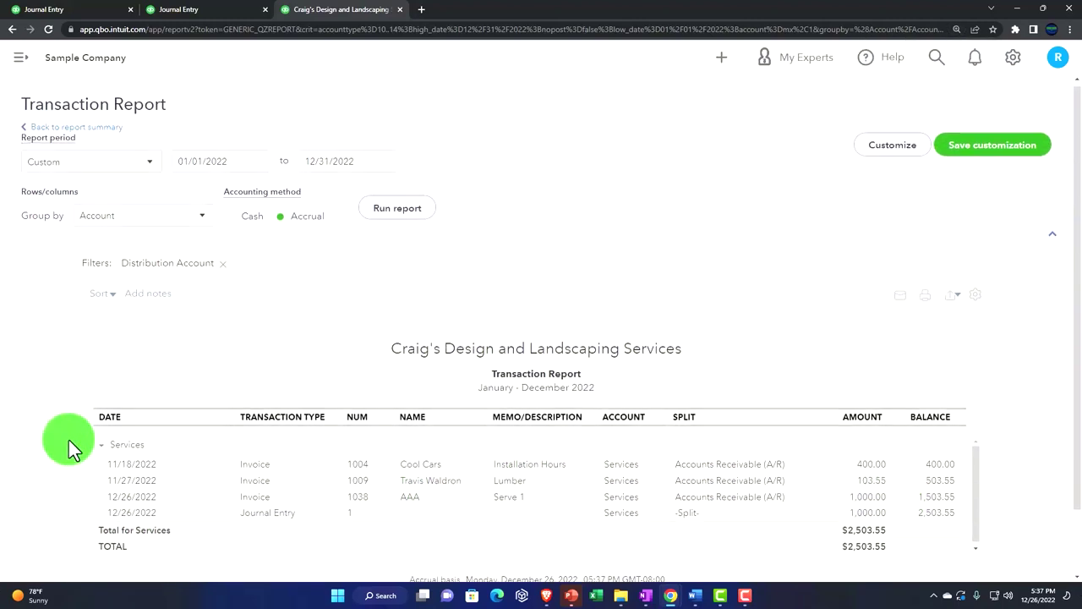
click(100, 137)
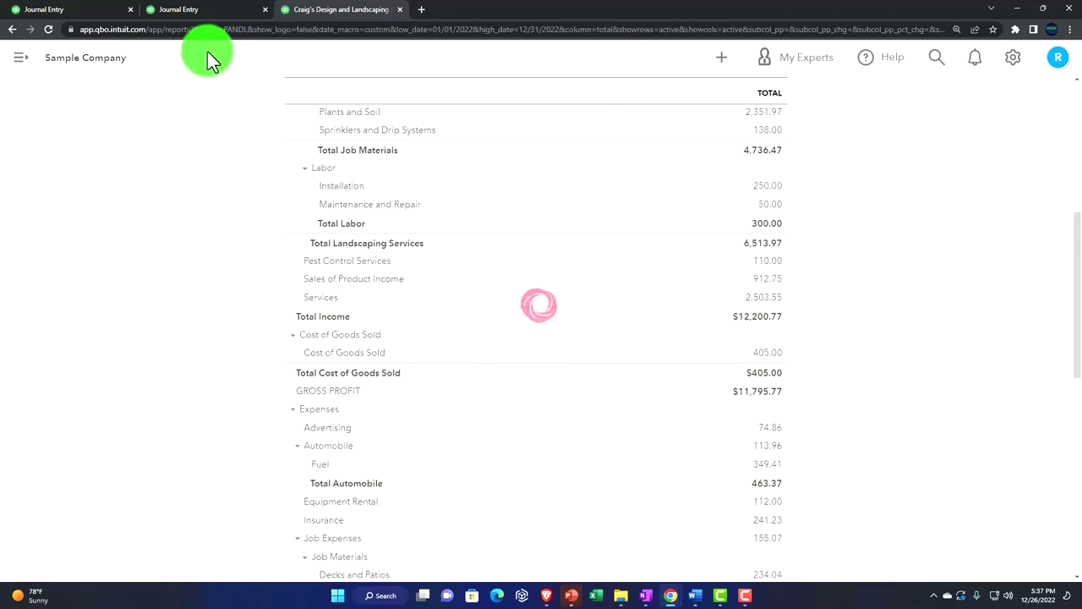
- Check the Accounts Receivable line on the Balance Sheet, return to the Profit and Loss report, and duplicate its browser page
click(228, 13)
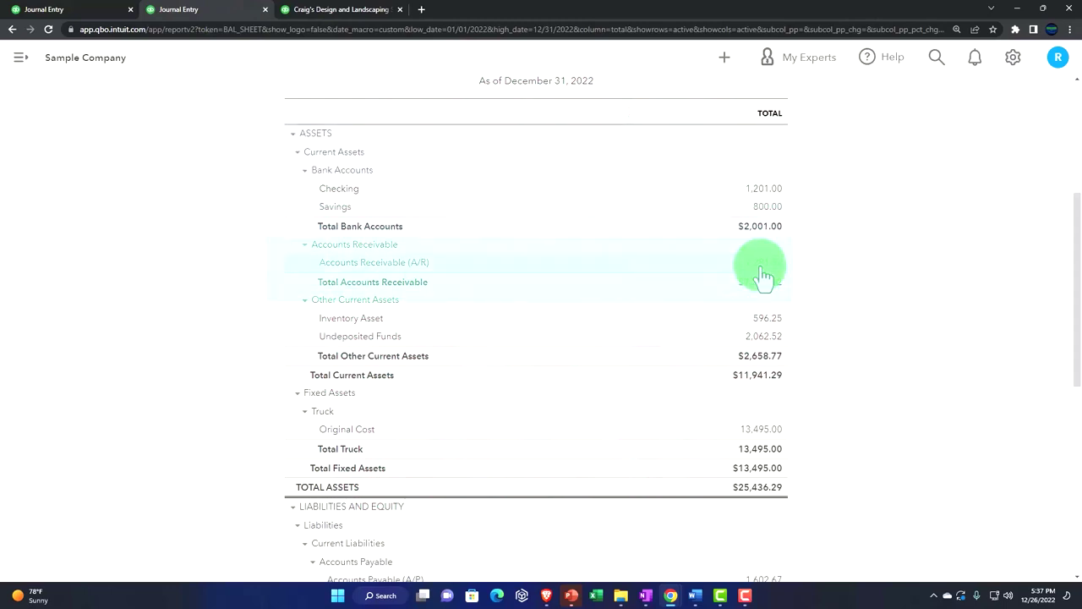
click(380, 15)
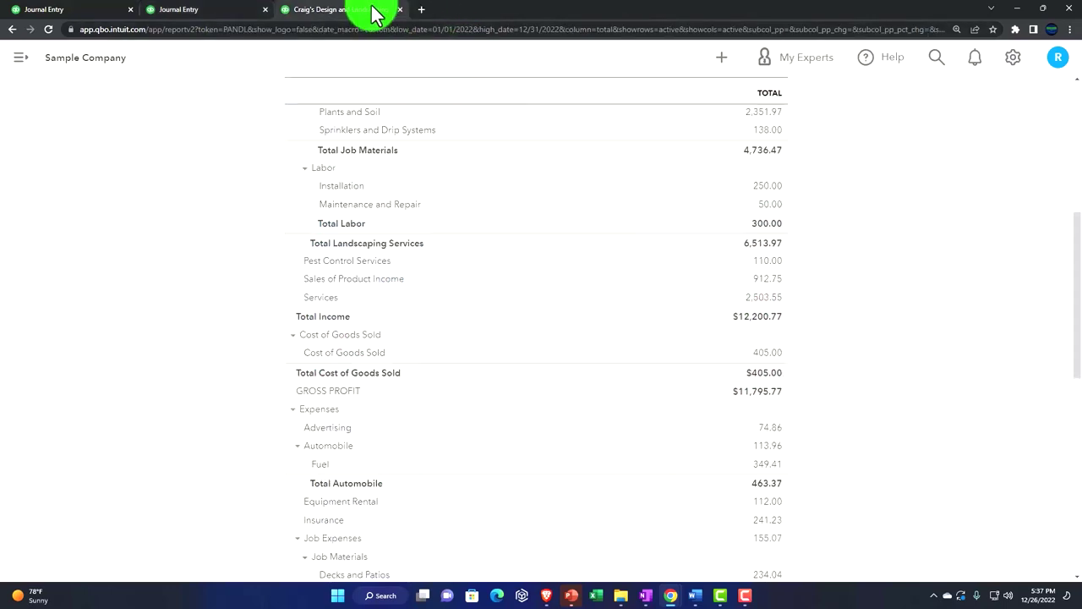
right_click(376, 15)
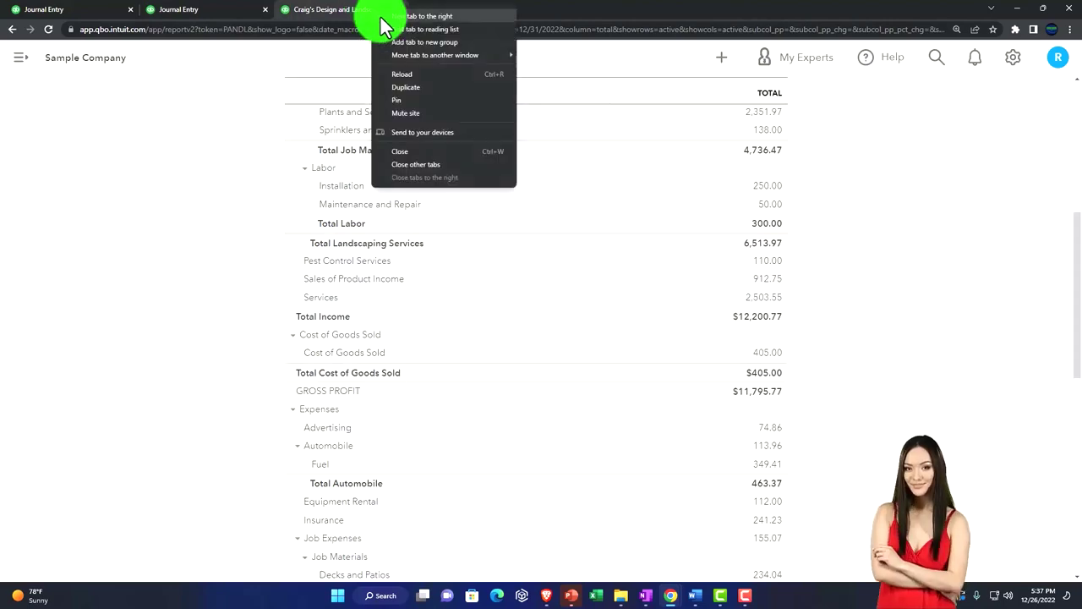
click(407, 87)
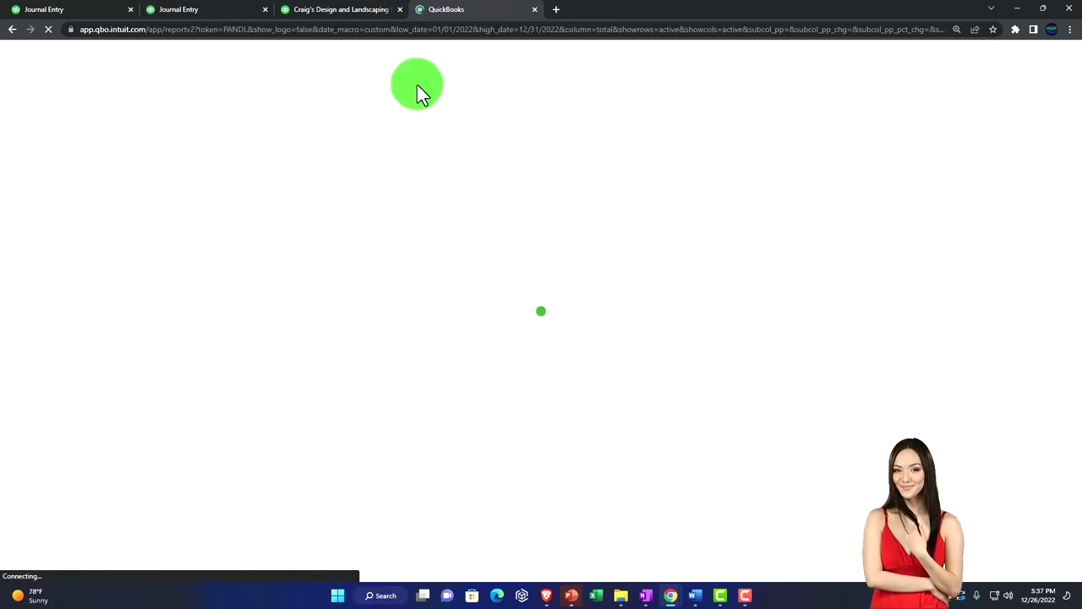
- Open the Customer Balance Detail report, examine the AAA entries, and compare the report's total with Accounts Receivable on the Balance Sheet
click(31, 348)
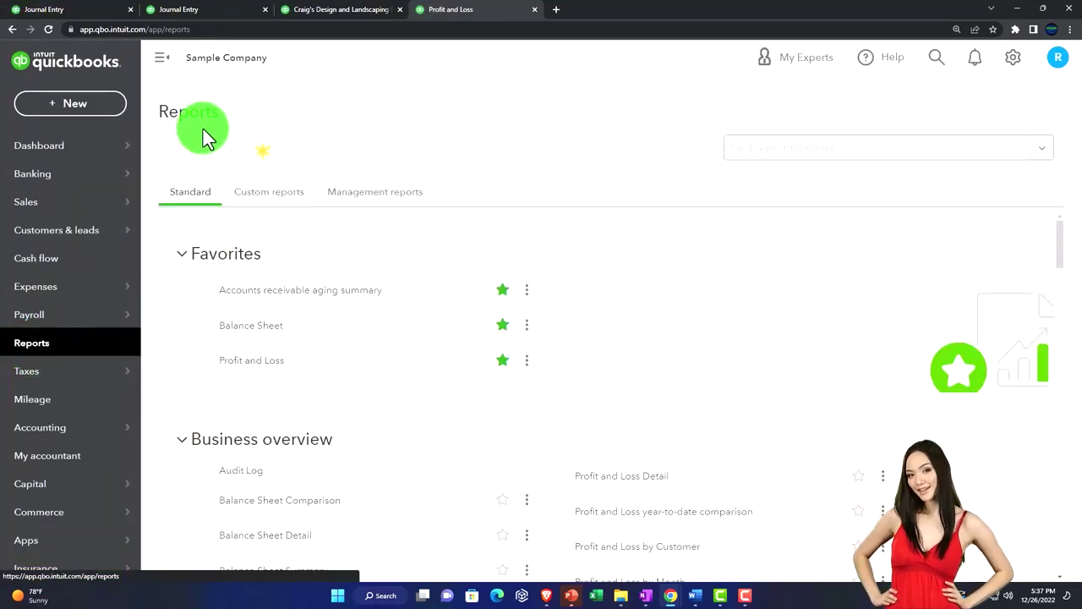
click(162, 60)
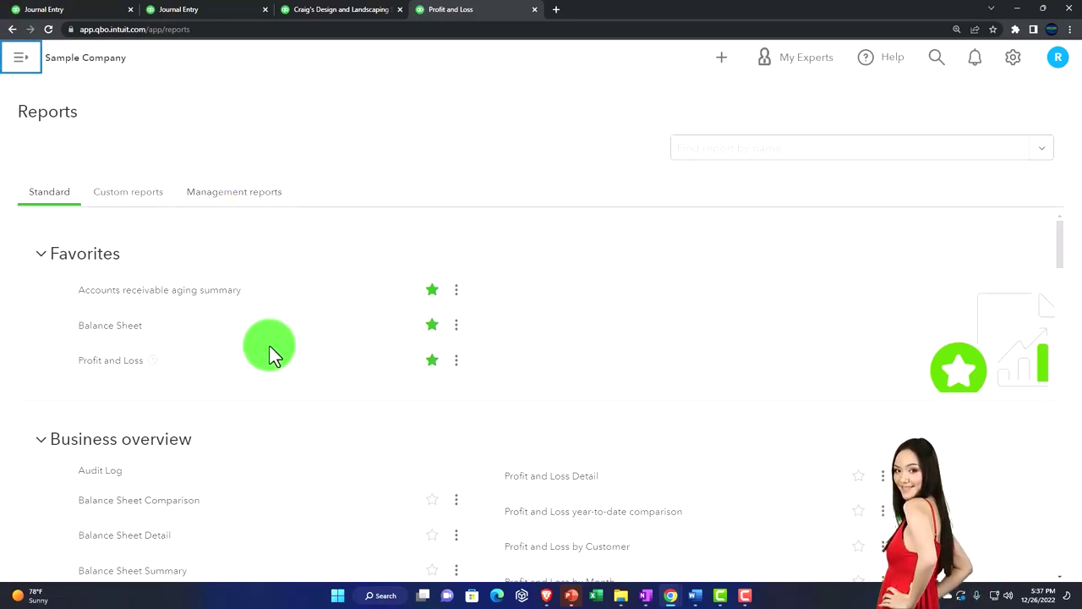
scroll(269, 345, down, 6)
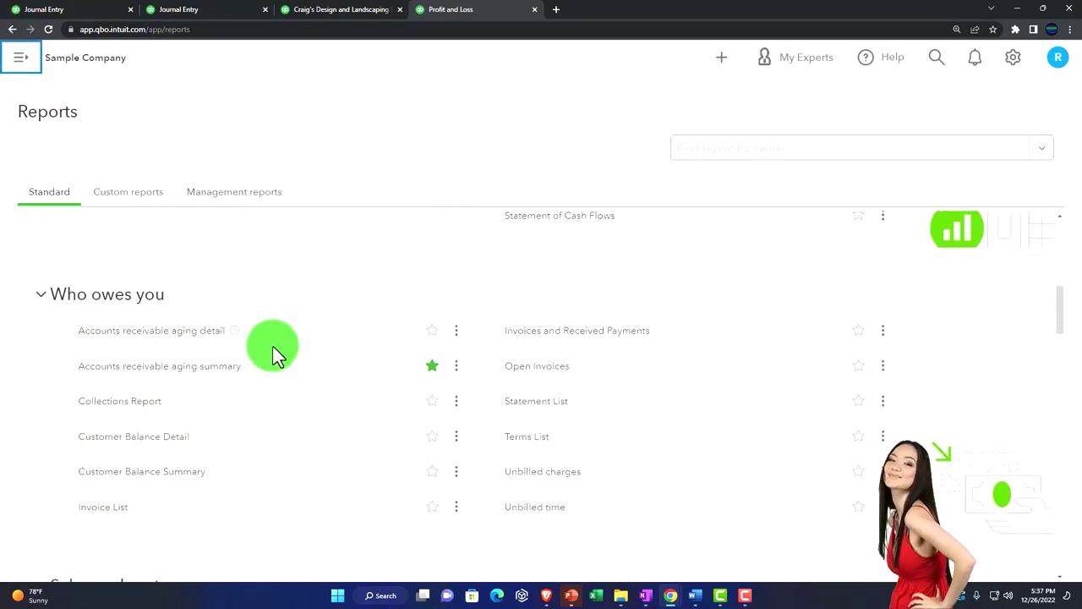
click(169, 448)
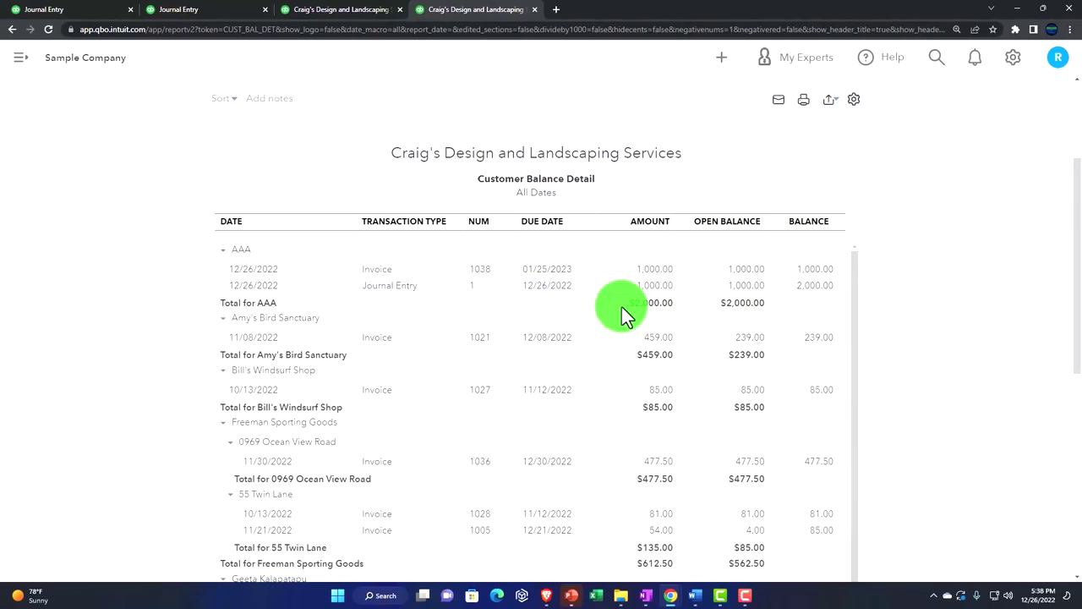
scroll(621, 306, down, 8)
scroll(608, 435, down, 5)
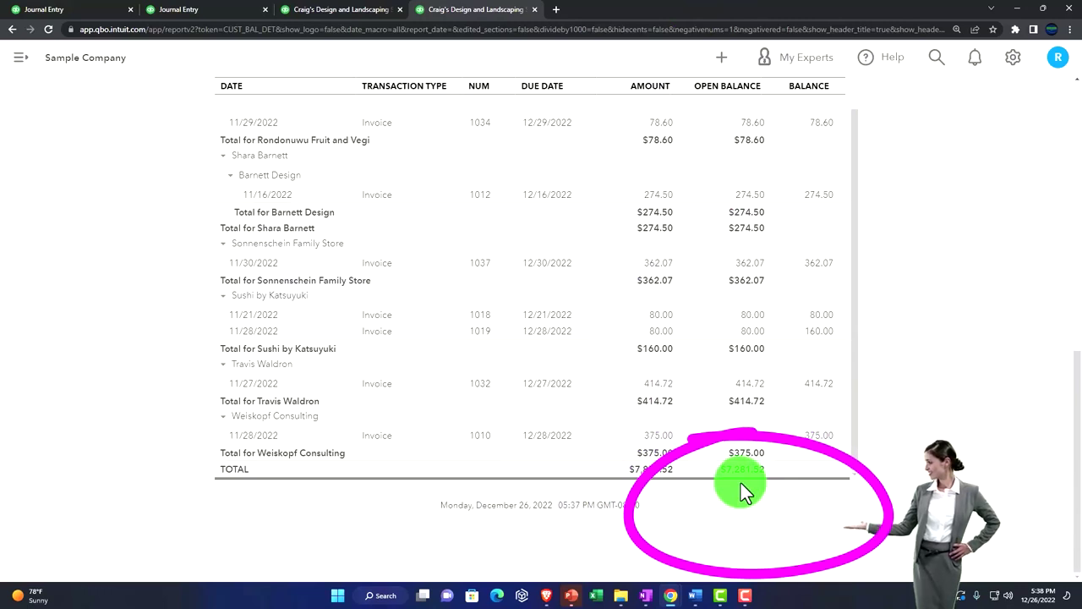
click(222, 13)
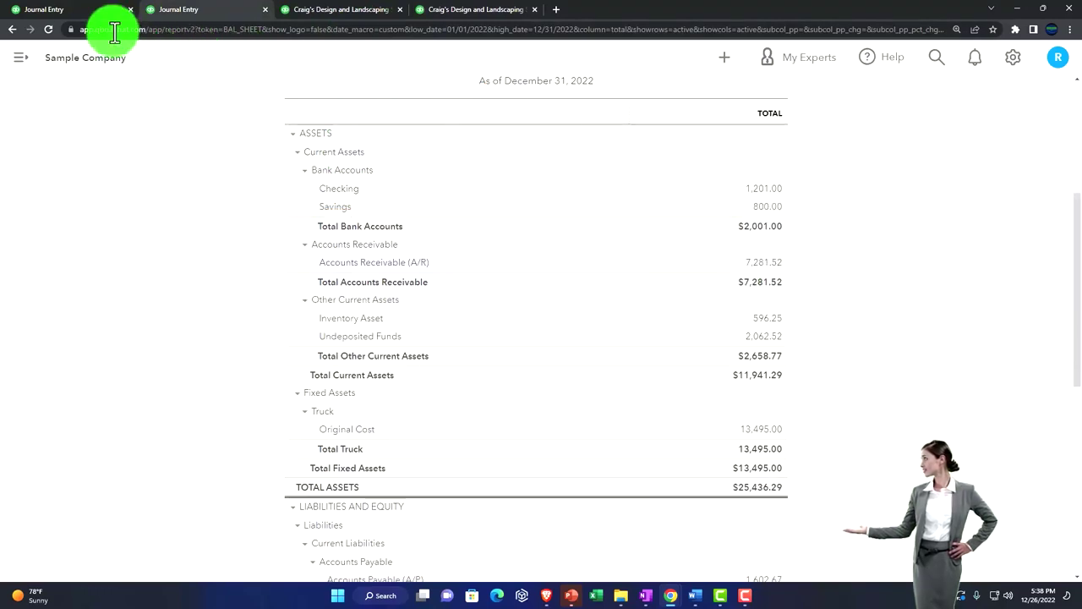
- Open the All sales list, clear its open-invoices filter, and examine the AAA journal entry and invoice 1038
click(73, 15)
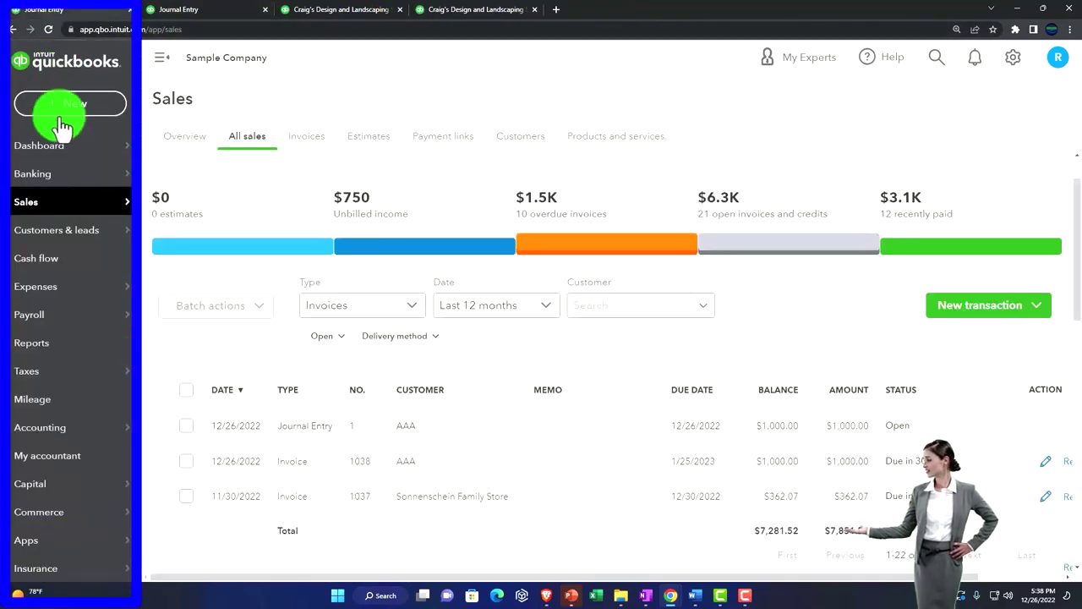
click(28, 209)
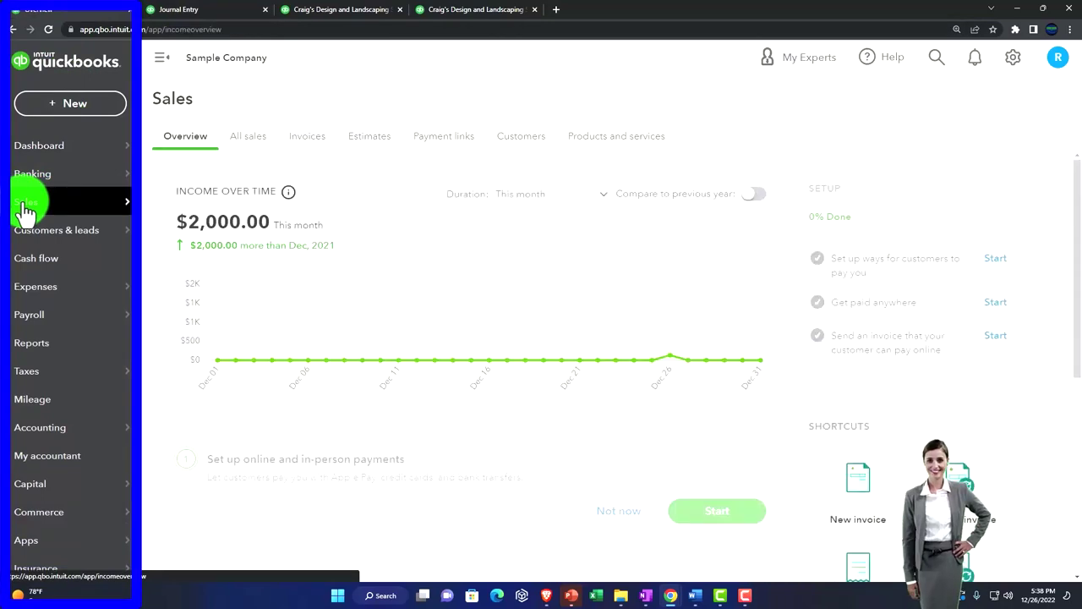
click(257, 150)
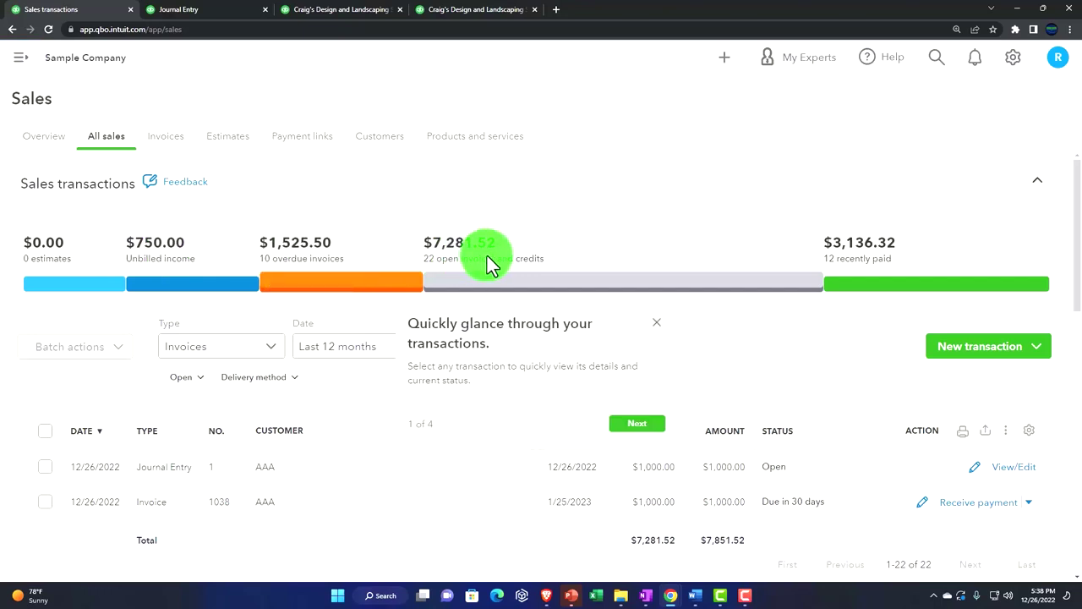
click(493, 290)
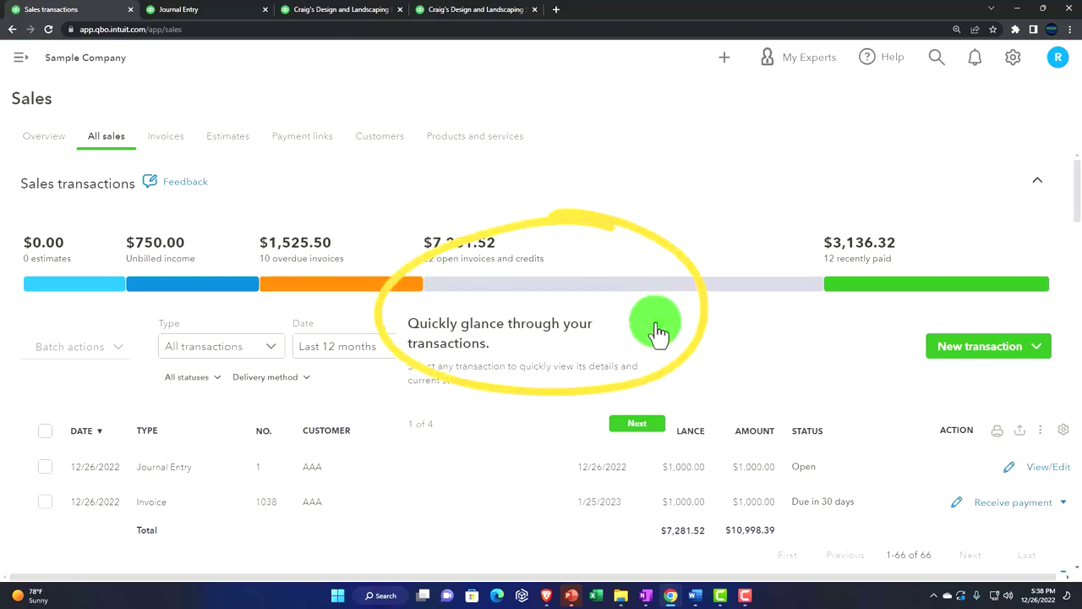
scroll(645, 417, down, 1)
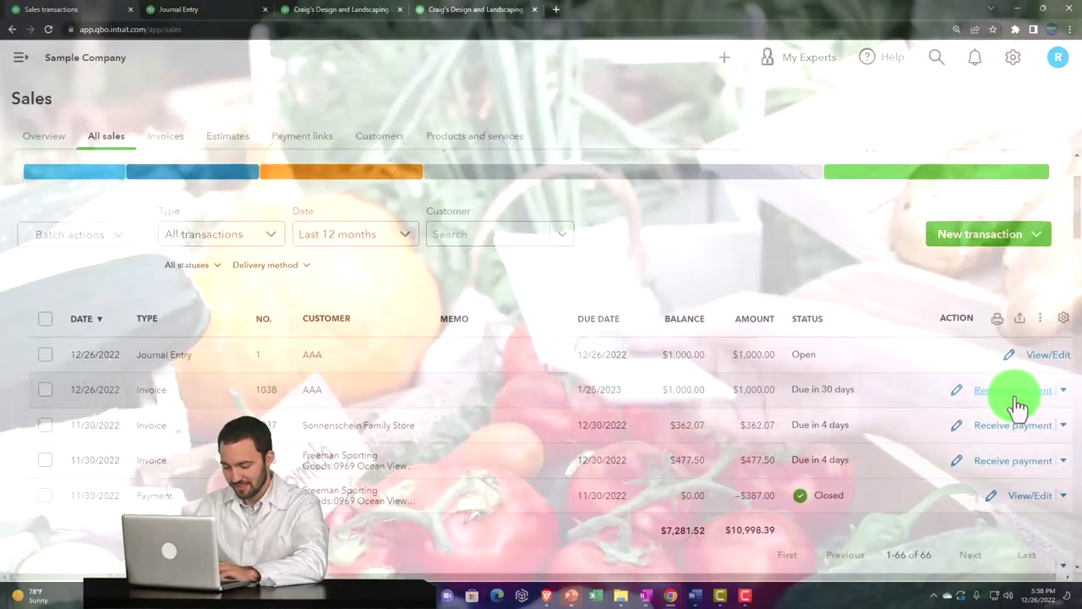
scroll(780, 317, up, 3)
- Open customer AAA from the customer list, examine its transactions, and review the available new transaction types
click(379, 137)
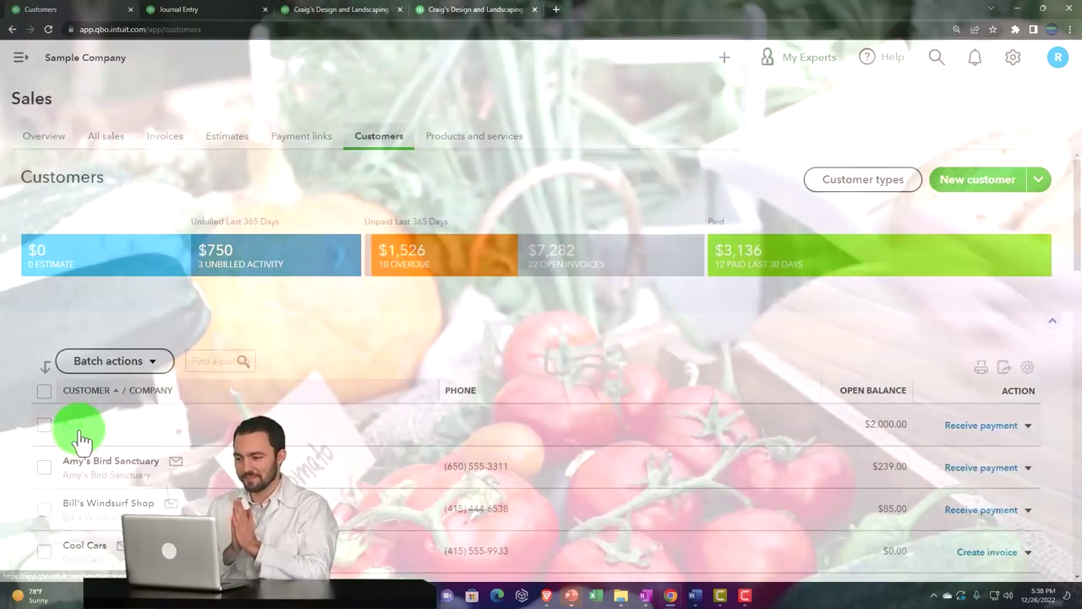
click(78, 431)
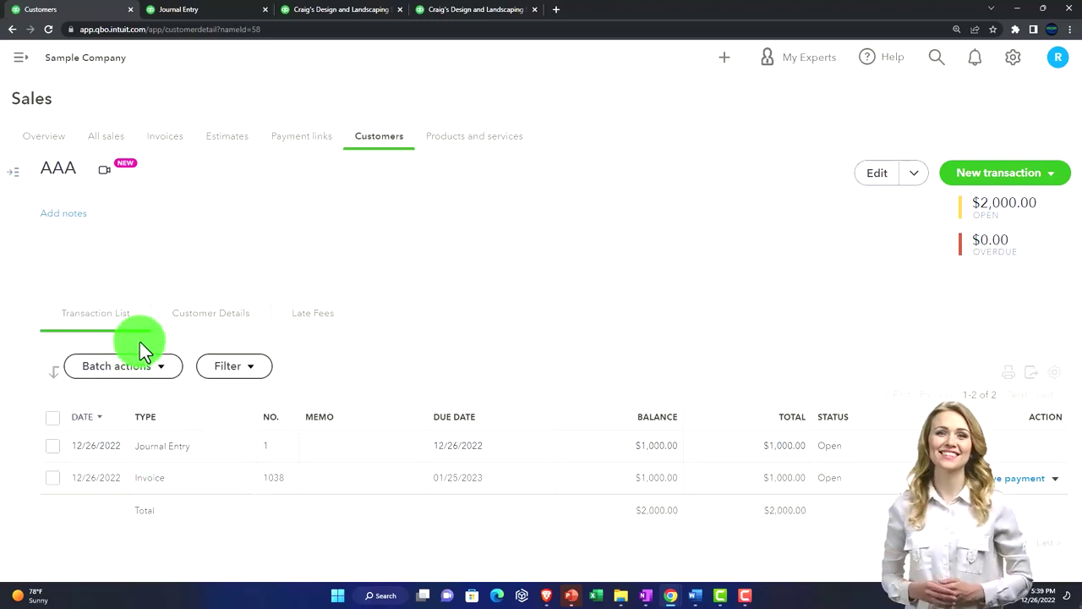
click(22, 63)
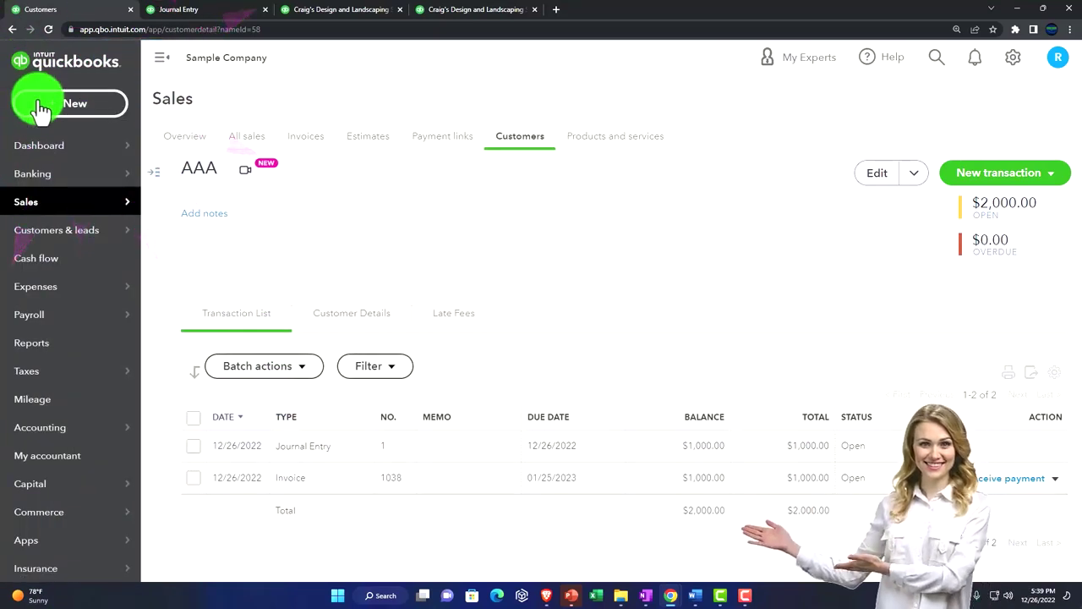
click(40, 106)
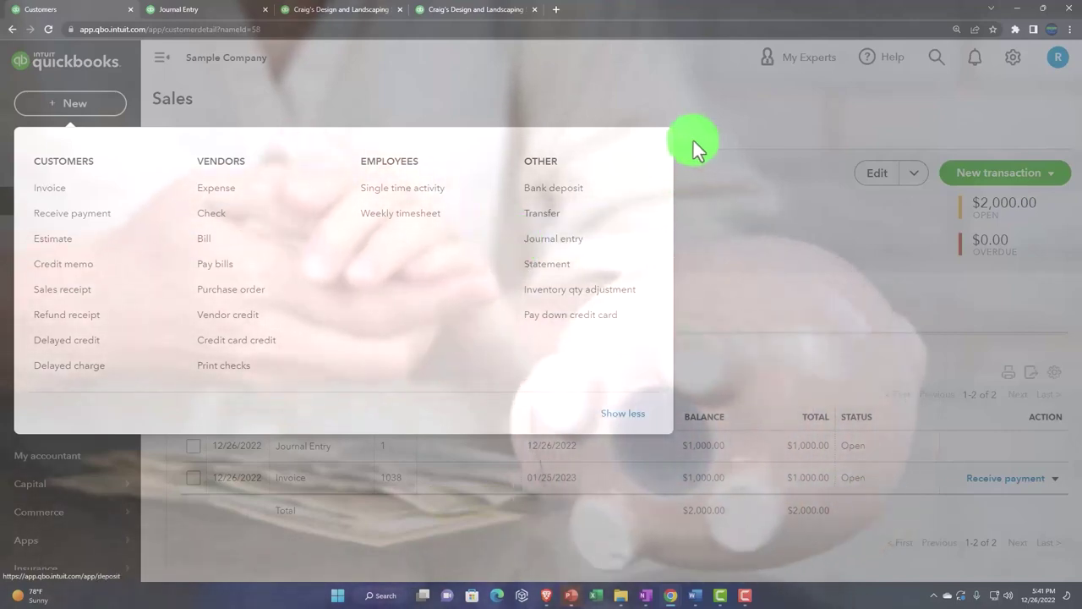
click(717, 120)
- Switch QuickBooks to Business view, open the Get things done page, and review the available new transaction types
click(1013, 61)
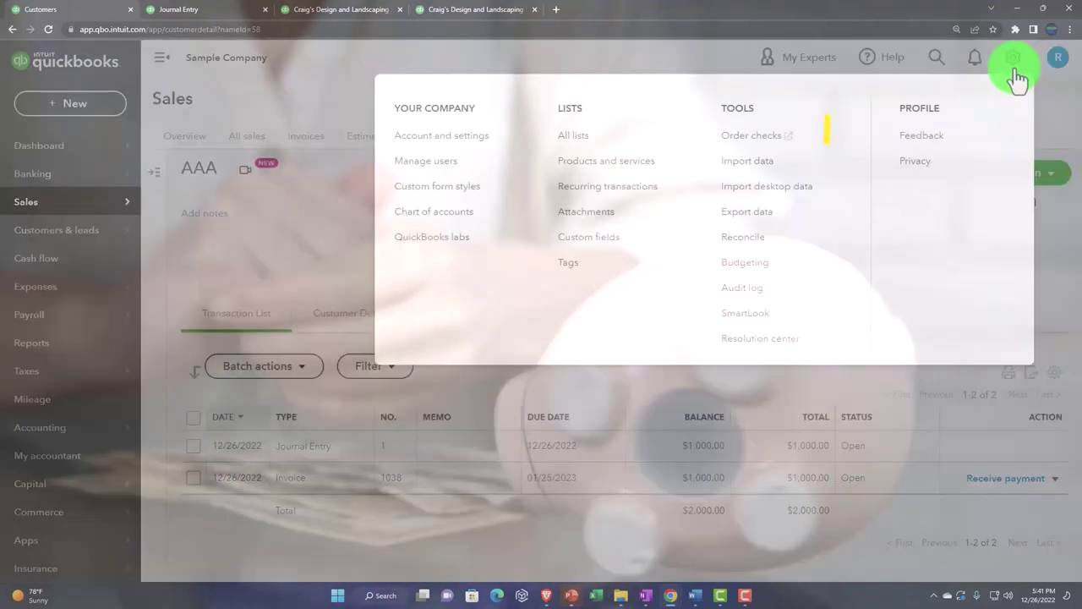
click(972, 391)
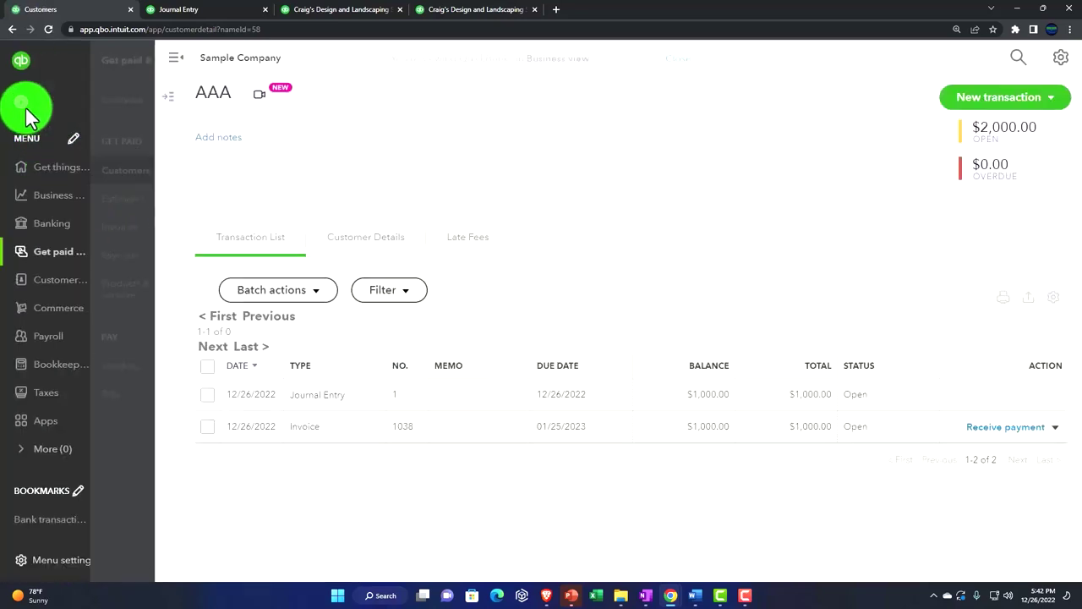
click(44, 178)
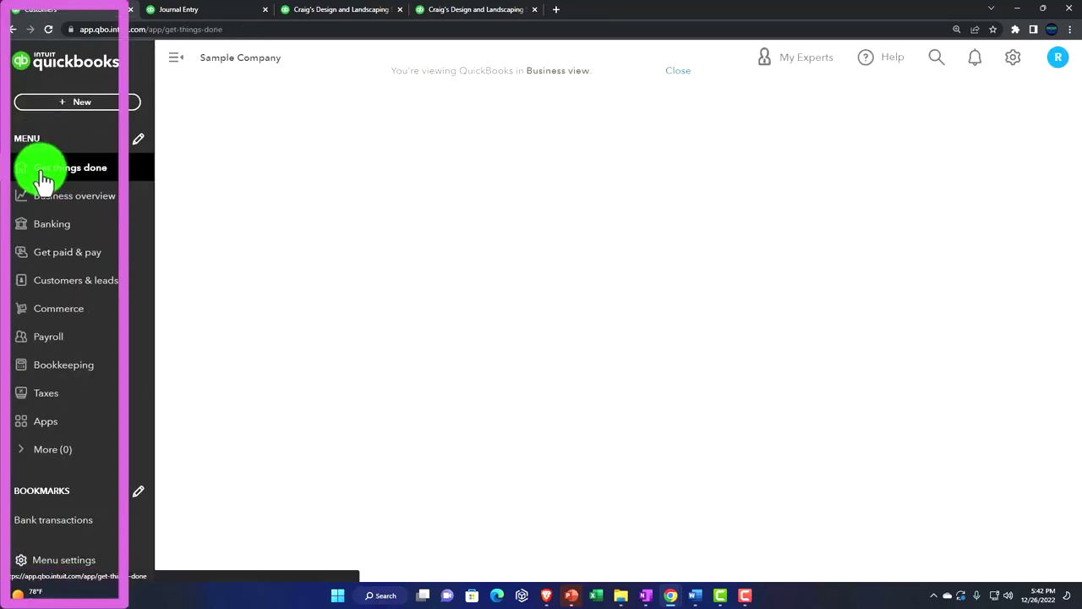
click(73, 105)
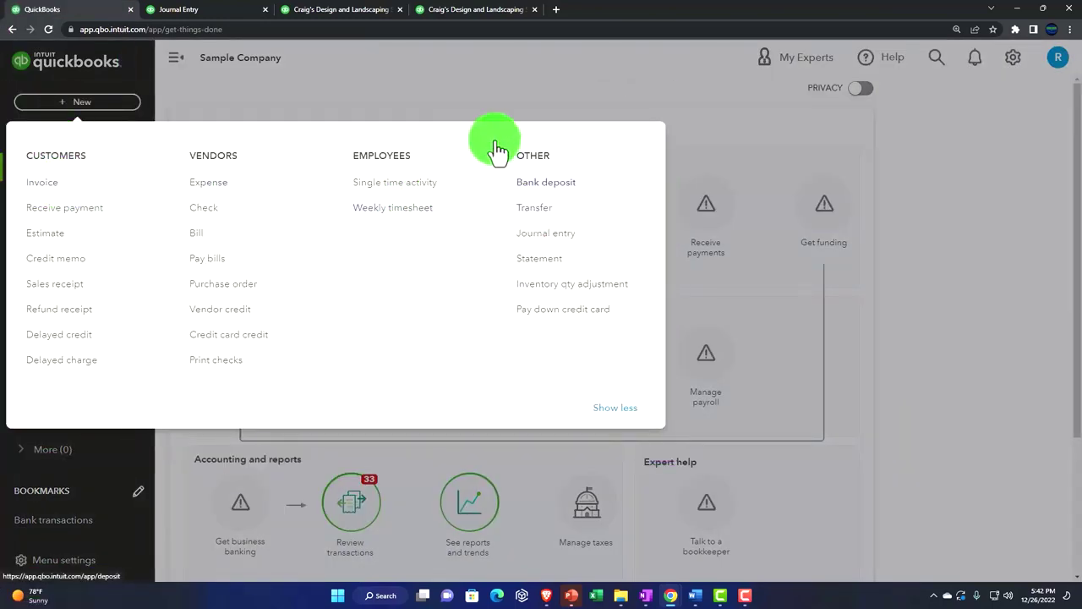
click(472, 75)
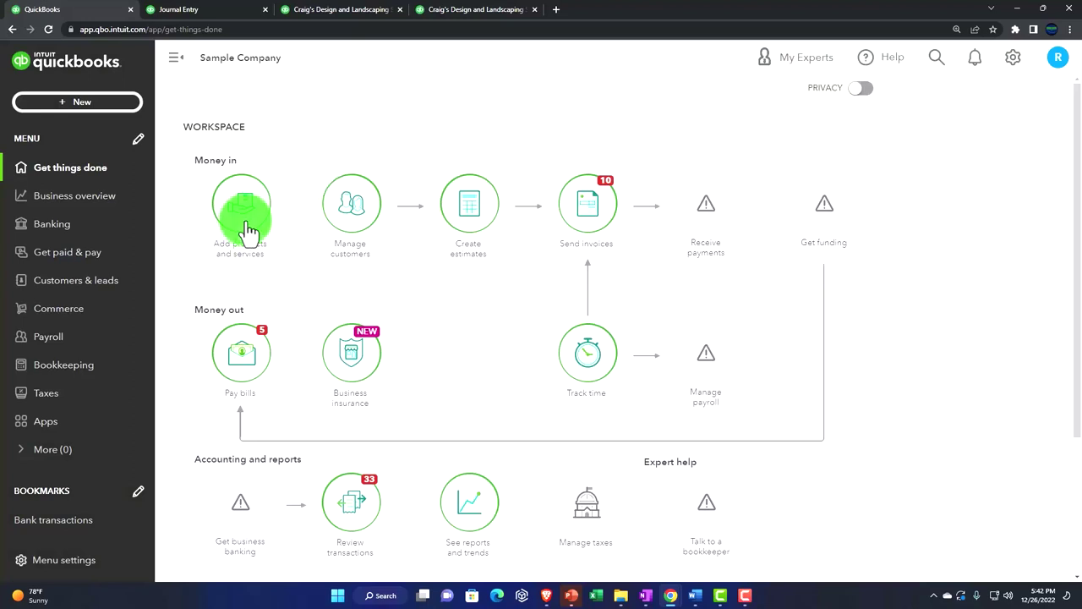
- View the customer list and the invoice list within the Get paid & pay area
click(80, 269)
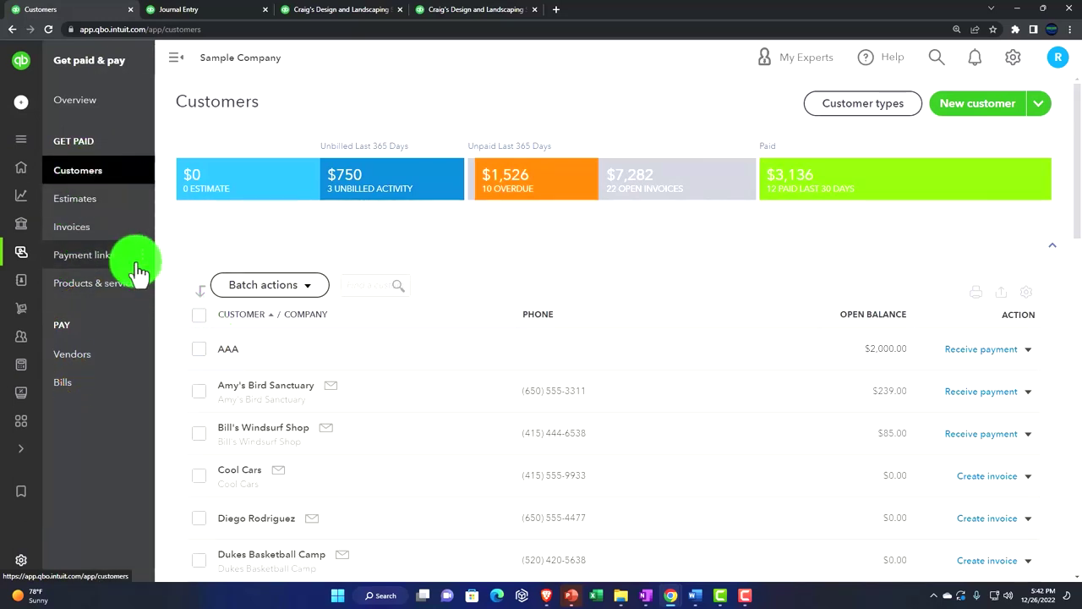
click(78, 228)
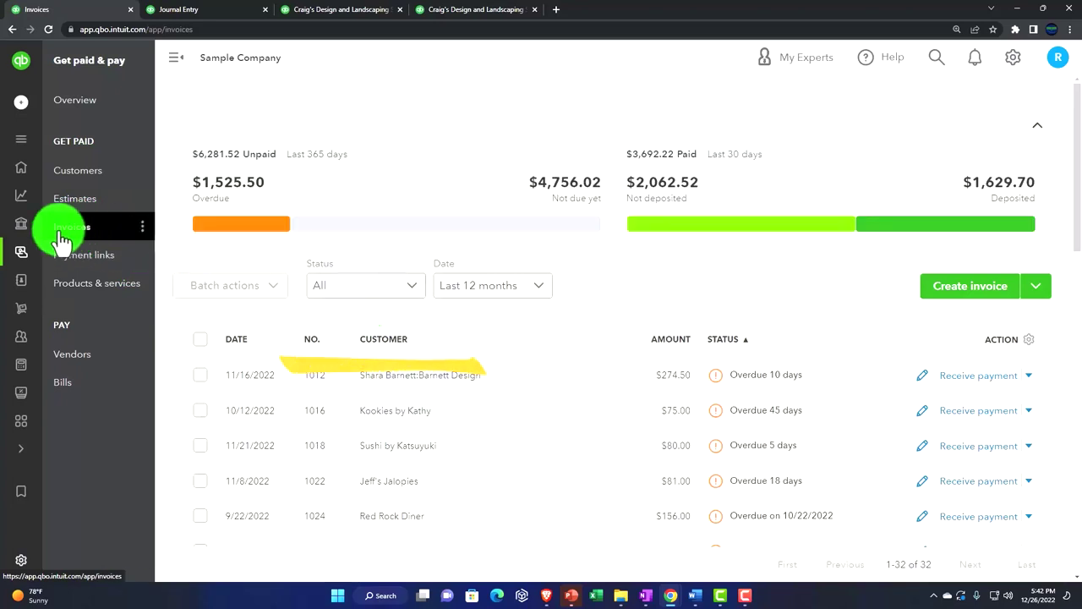
- Open the All sales list within the Bookkeeping transactions to view the AAA journal entry and invoice
mouse_move(29, 229)
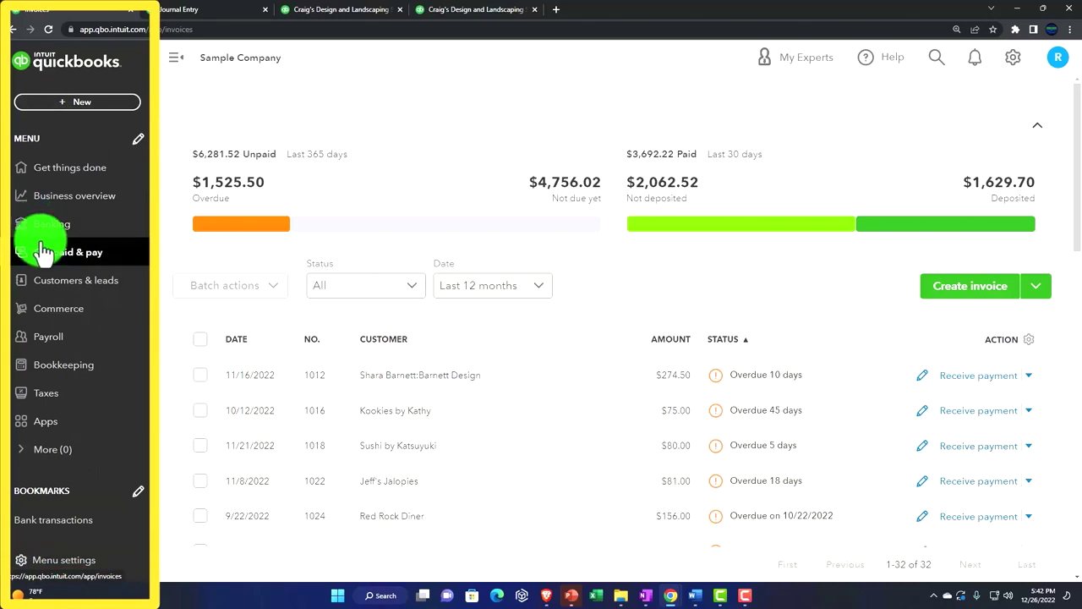
click(53, 367)
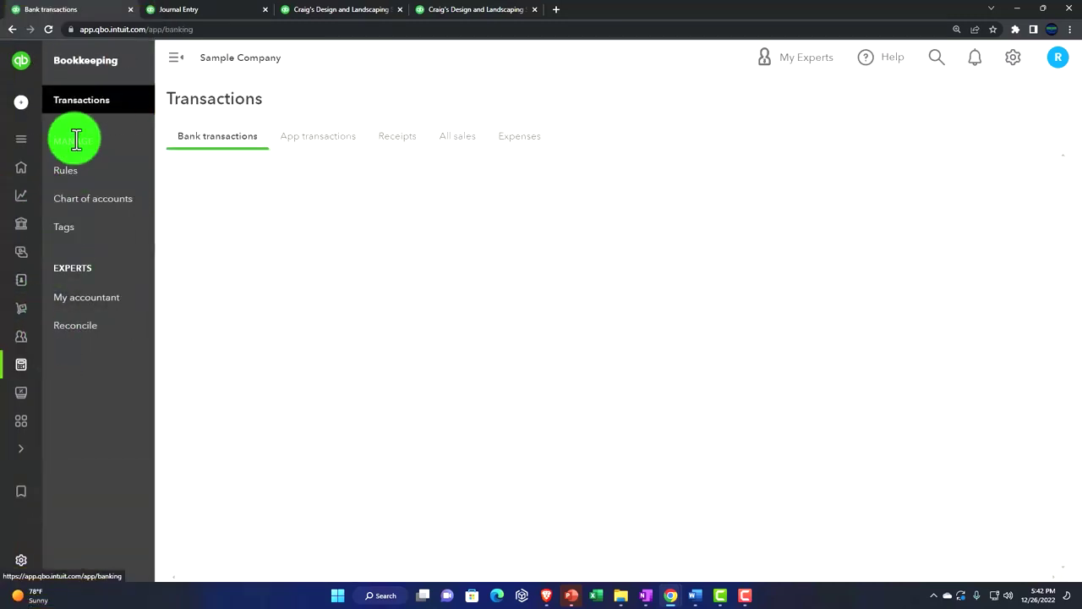
click(174, 59)
click(302, 138)
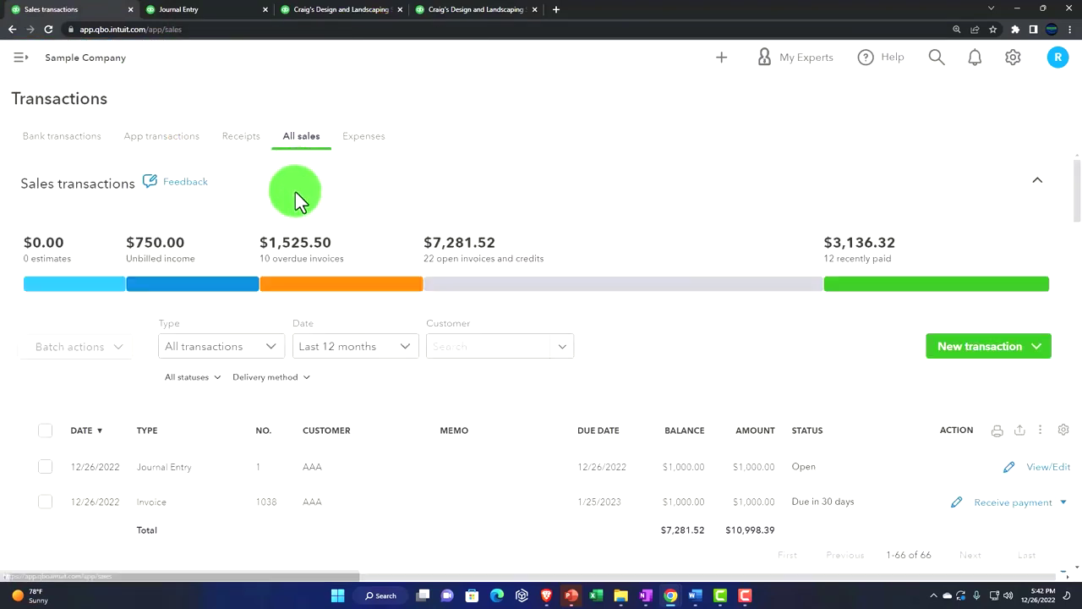
- Open the Business overview area and go to its Reports page
click(19, 61)
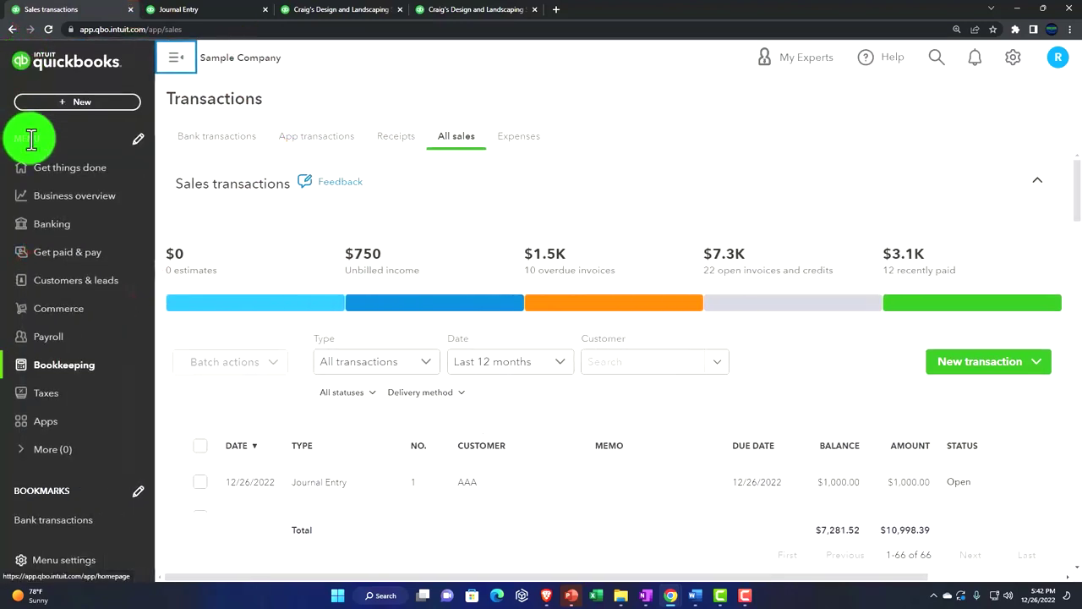
click(90, 203)
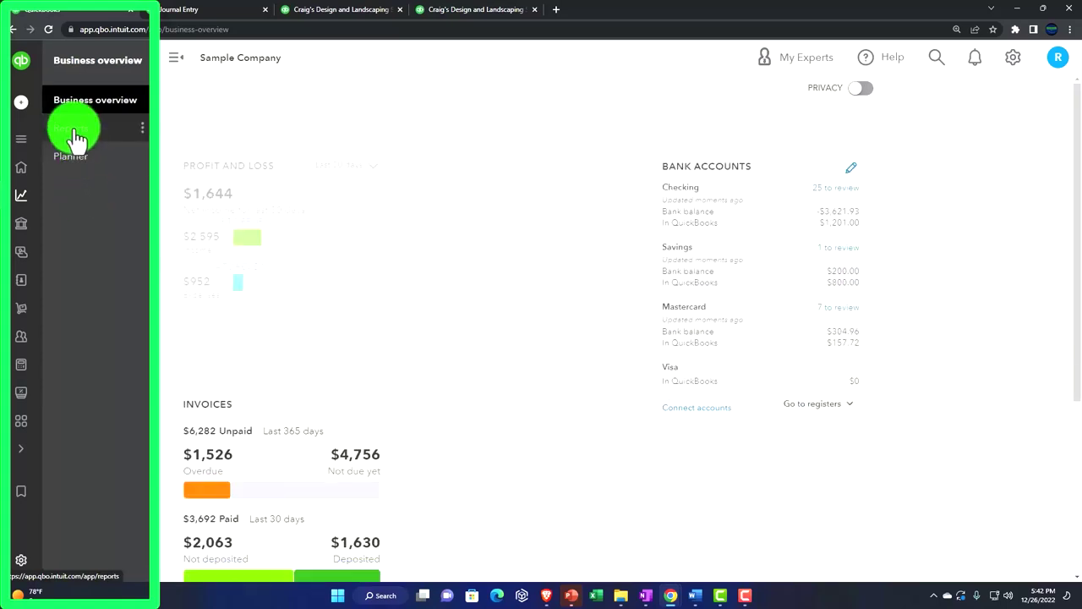
click(75, 132)
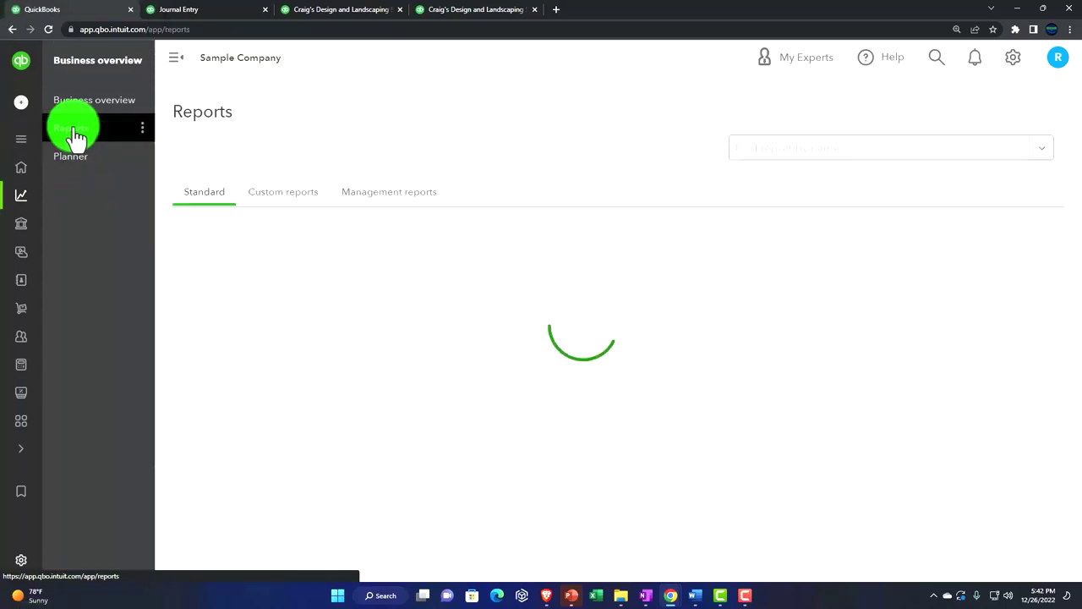